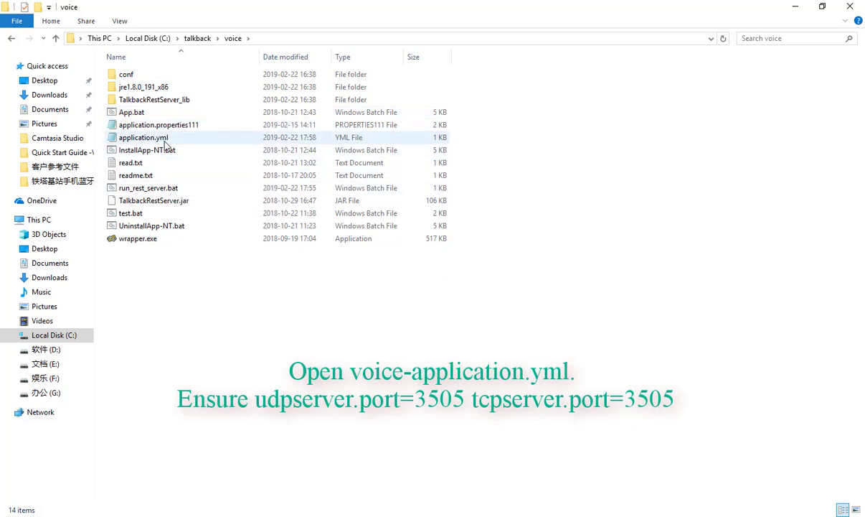
# In the voice folder's application.yml, set the udpserver and tcpserver ports to 3505 and save the file
pyautogui.doubleClick(163, 139)
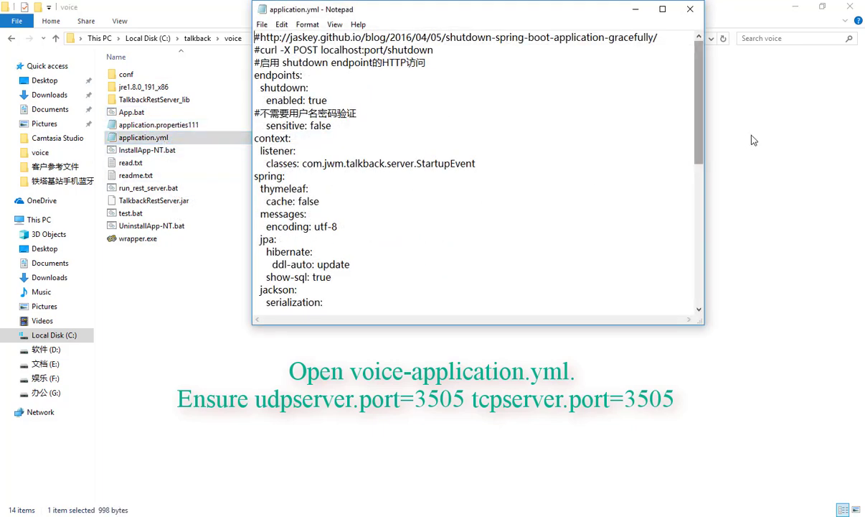
pyautogui.moveTo(703, 137); pyautogui.dragTo(701, 288)
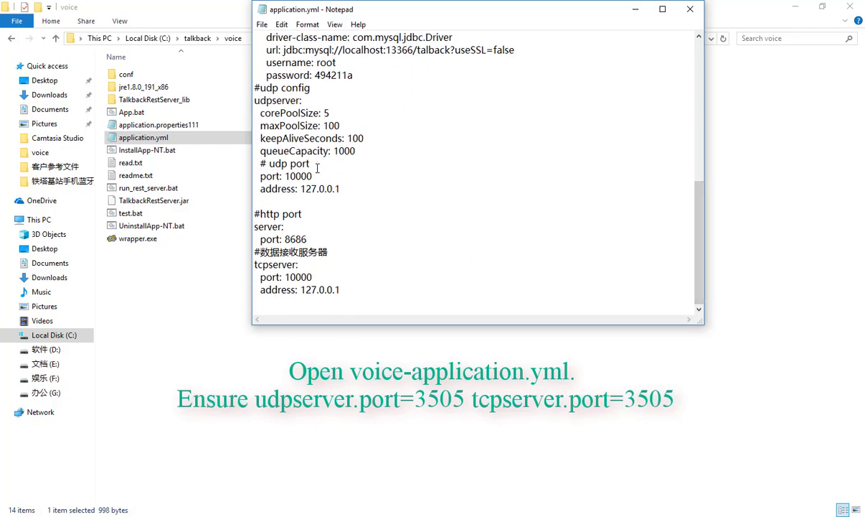
pyautogui.moveTo(269, 164); pyautogui.dragTo(286, 176)
pyautogui.write('3505')
pyautogui.moveTo(254, 265); pyautogui.dragTo(286, 277)
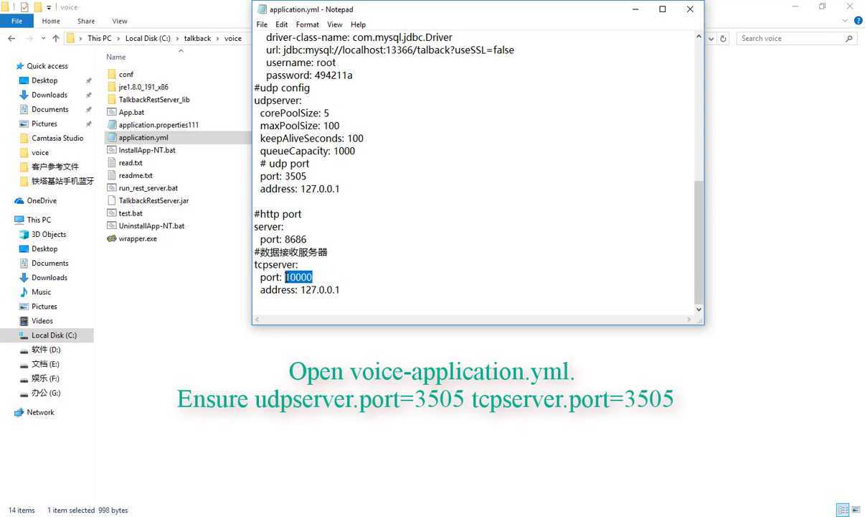
pyautogui.write('3505')
pyautogui.click(690, 9)
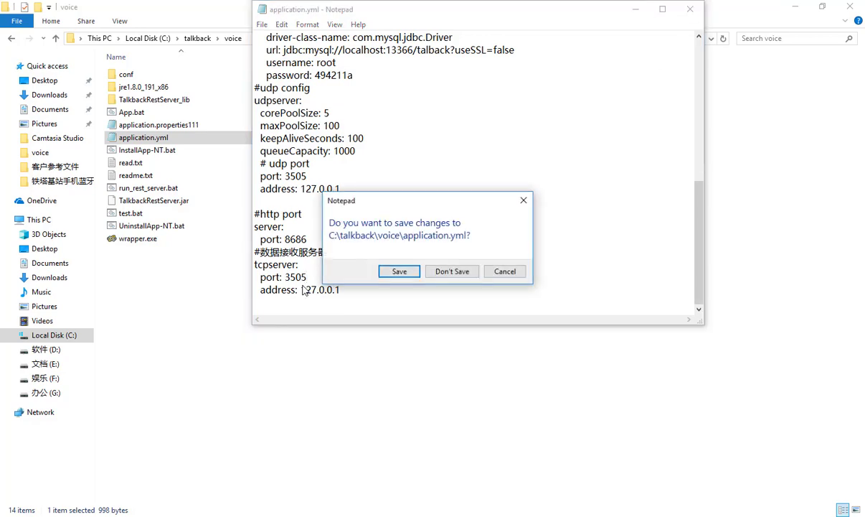
pyautogui.click(380, 273)
# Run installService.bat from the talkback folder as administrator and dismiss its console when the script ends
pyautogui.click(195, 40)
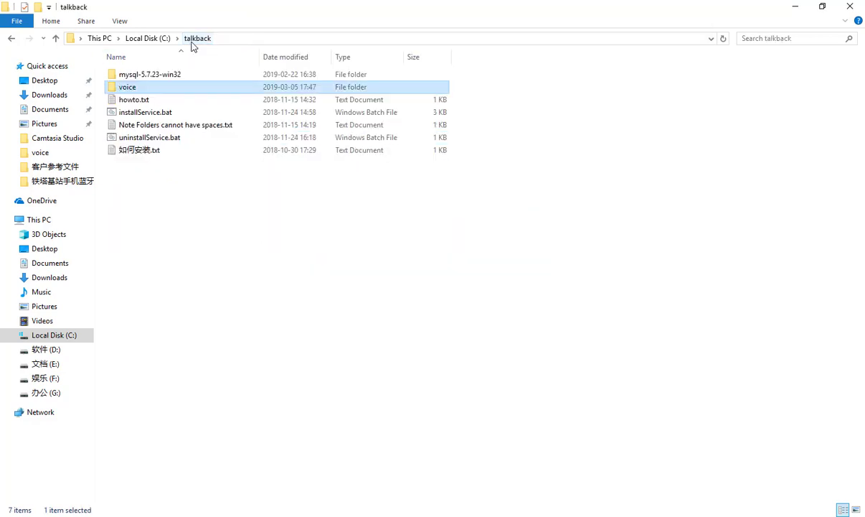
pyautogui.click(143, 112)
pyautogui.rightClick(146, 113)
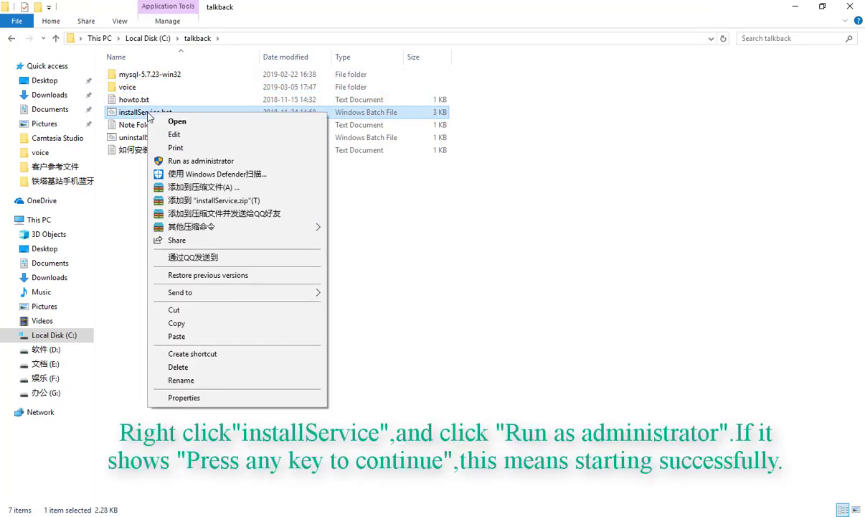
pyautogui.click(185, 162)
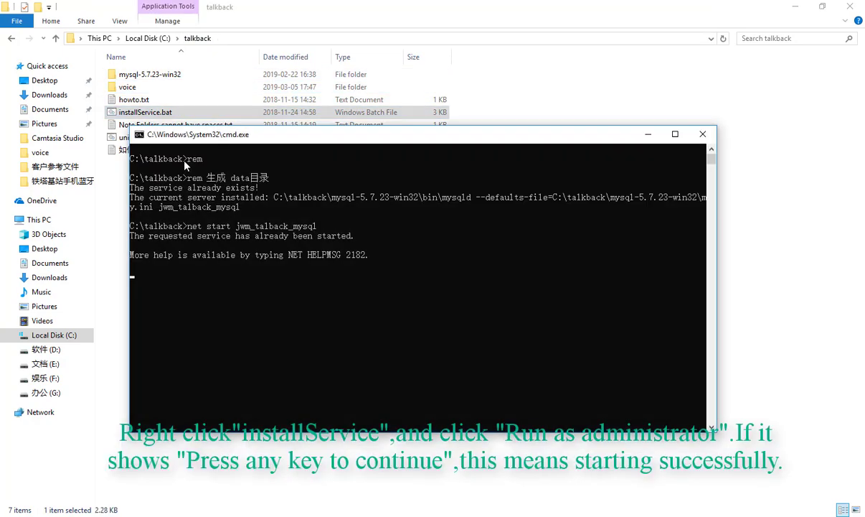
pyautogui.press('Return')
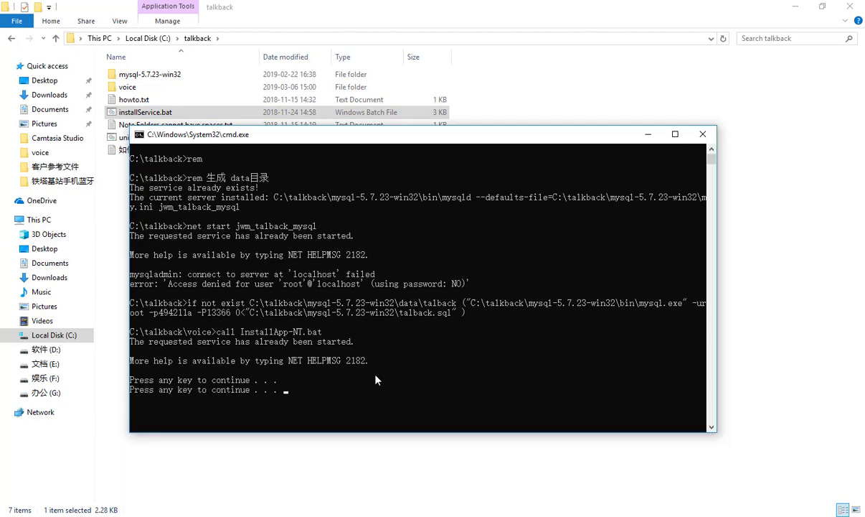
pyautogui.press('Return')
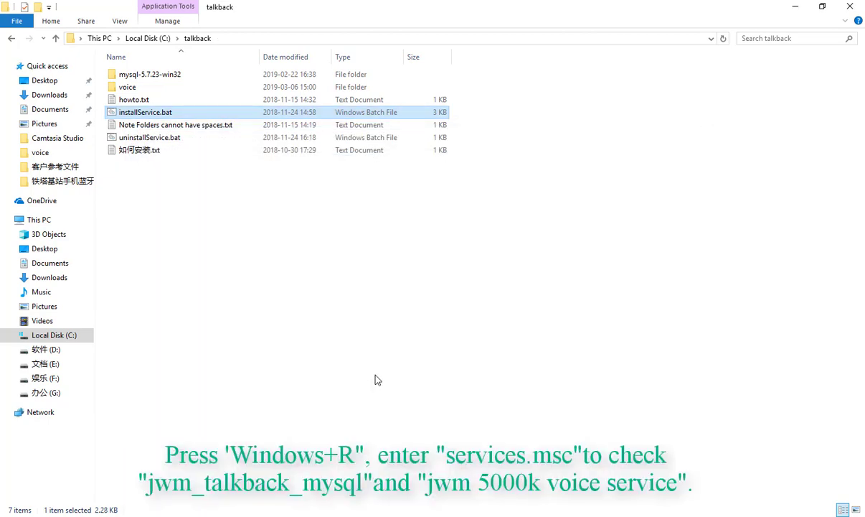
# Open the Windows services list with services.msc and restart JWMDeviceService
pyautogui.press('super+r')
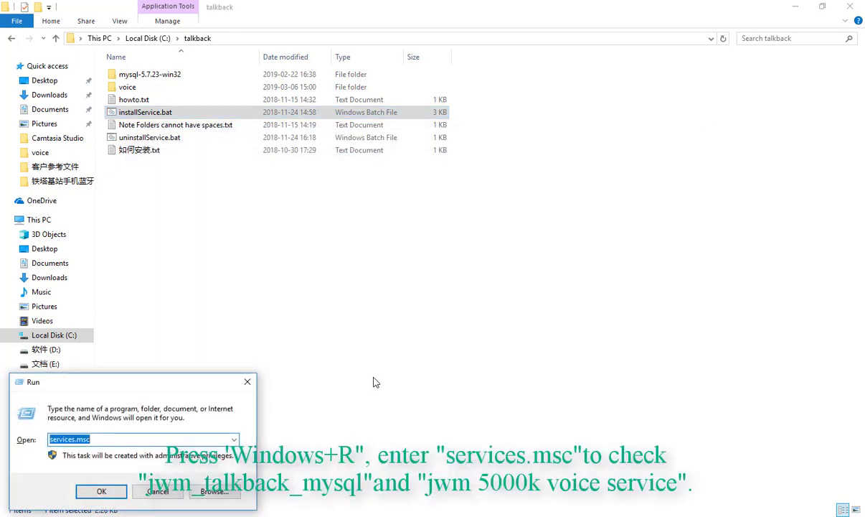
pyautogui.click(130, 441)
pyautogui.click(101, 491)
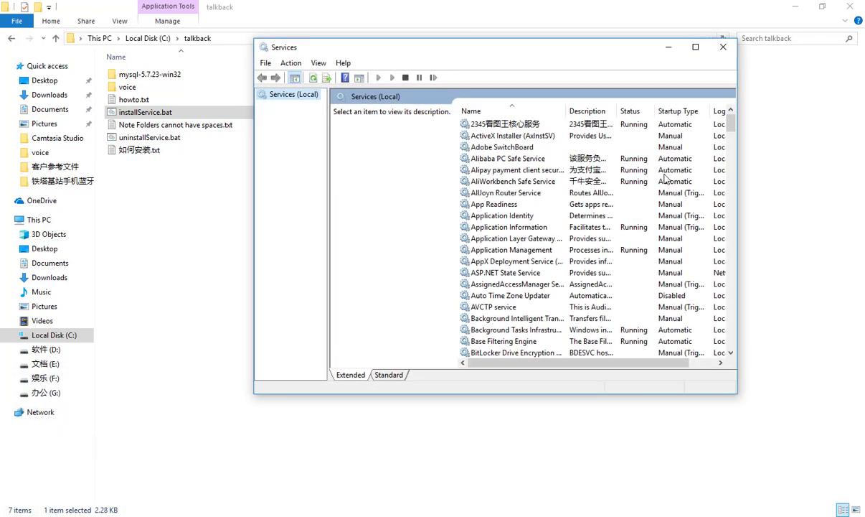
pyautogui.moveTo(731, 117); pyautogui.dragTo(727, 206)
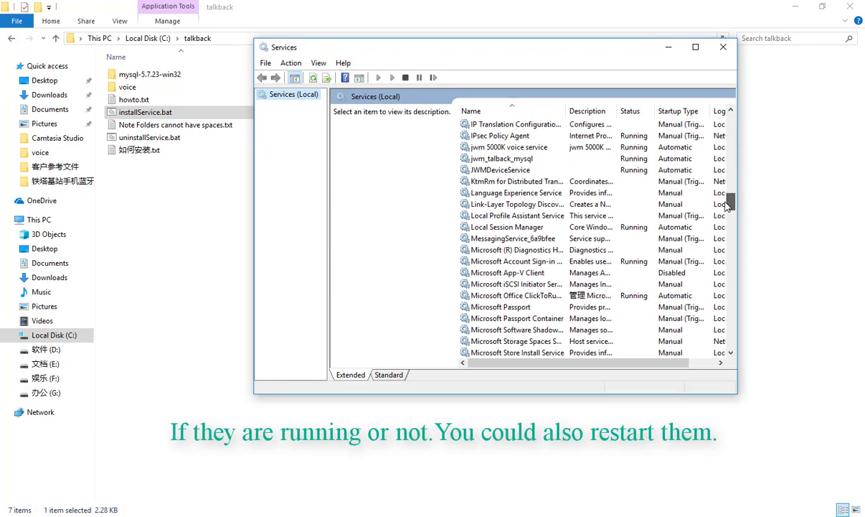
pyautogui.click(498, 158)
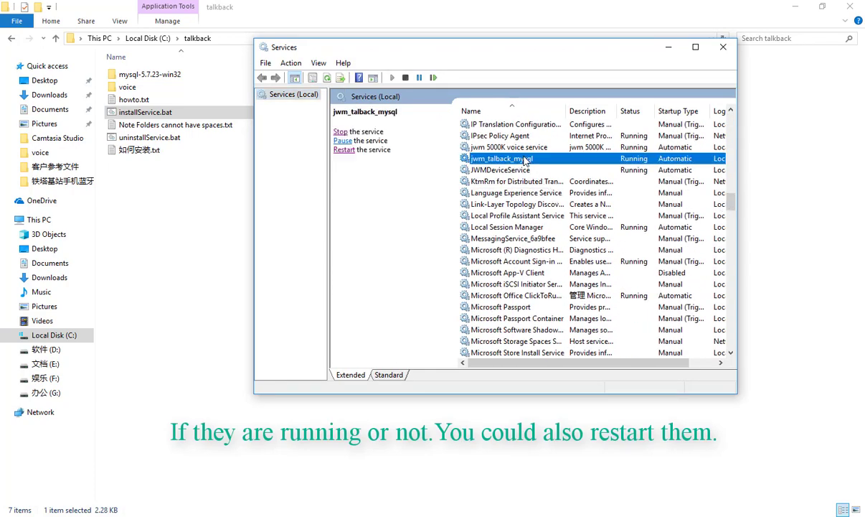
pyautogui.click(633, 172)
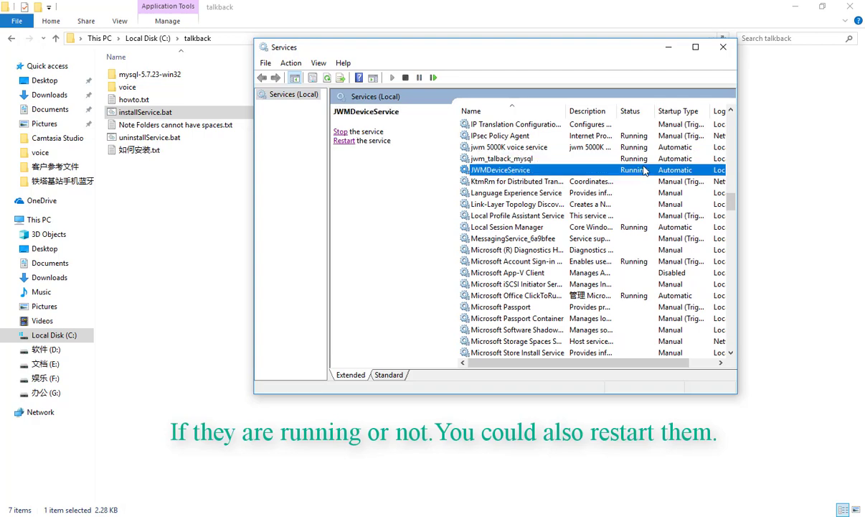
pyautogui.click(344, 141)
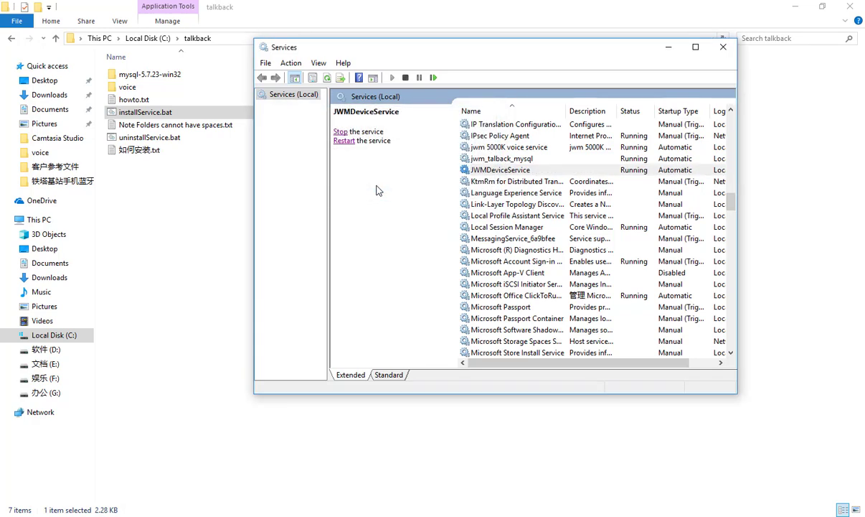
# Restart the jwm_talback_mysql service and close the Services and talkback folder windows
pyautogui.click(518, 159)
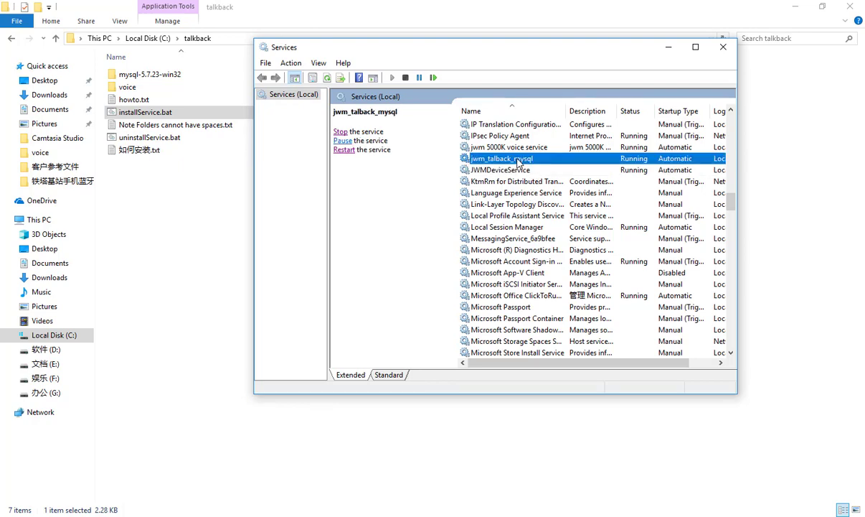
pyautogui.click(344, 151)
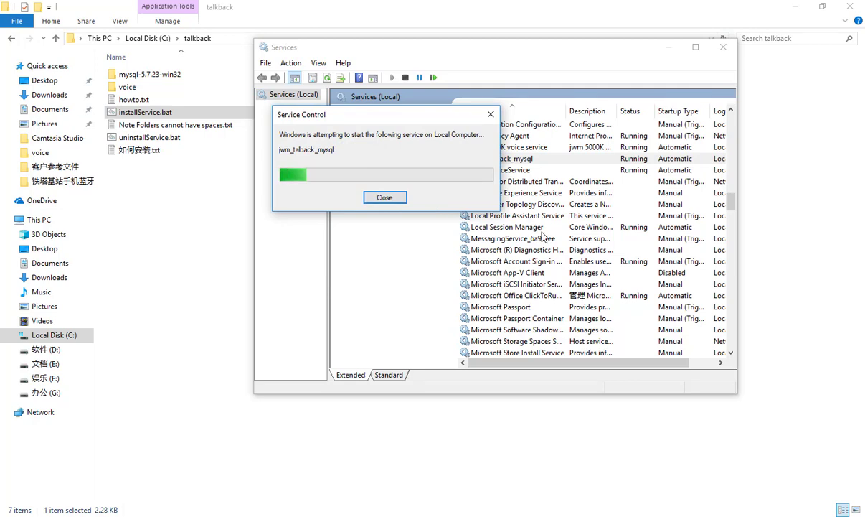
pyautogui.click(723, 47)
pyautogui.click(402, 248)
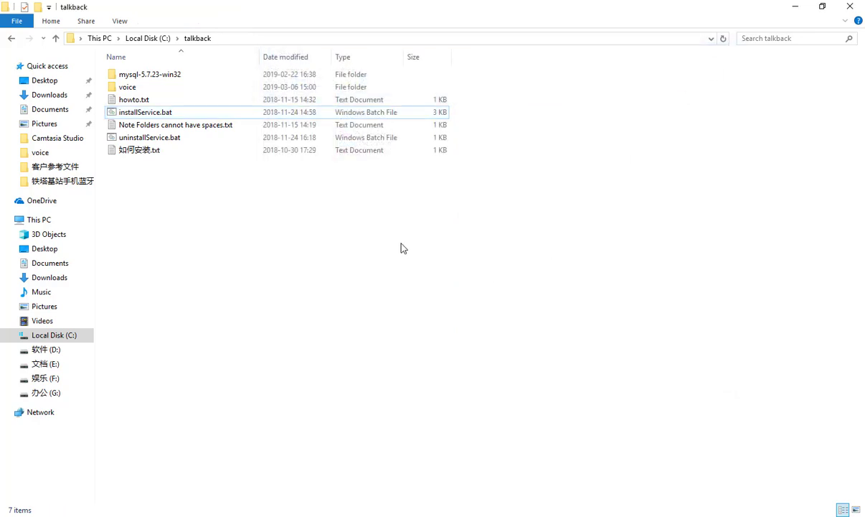
pyautogui.click(849, 6)
# Run the SetupEN installer as administrator and install Patrol Management System 2.0 with the default Start Menu folder and a desktop shortcut
pyautogui.rightClick(21, 25)
pyautogui.click(72, 54)
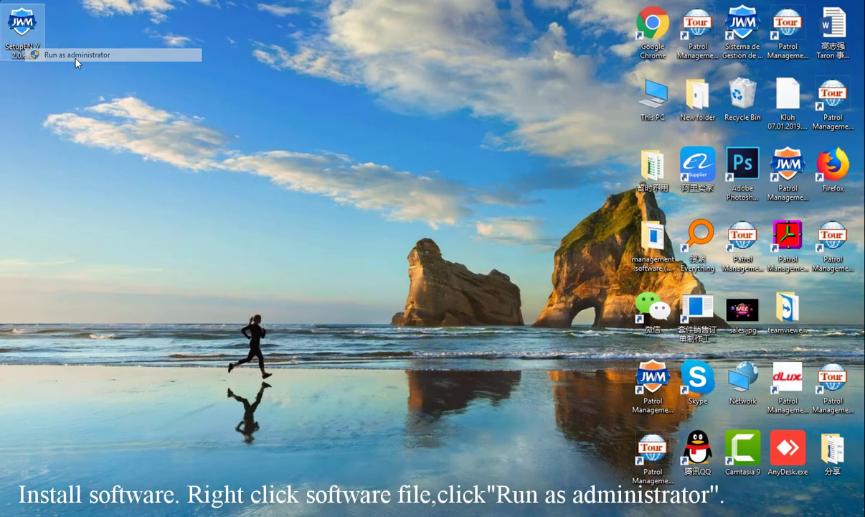
pyautogui.click(491, 366)
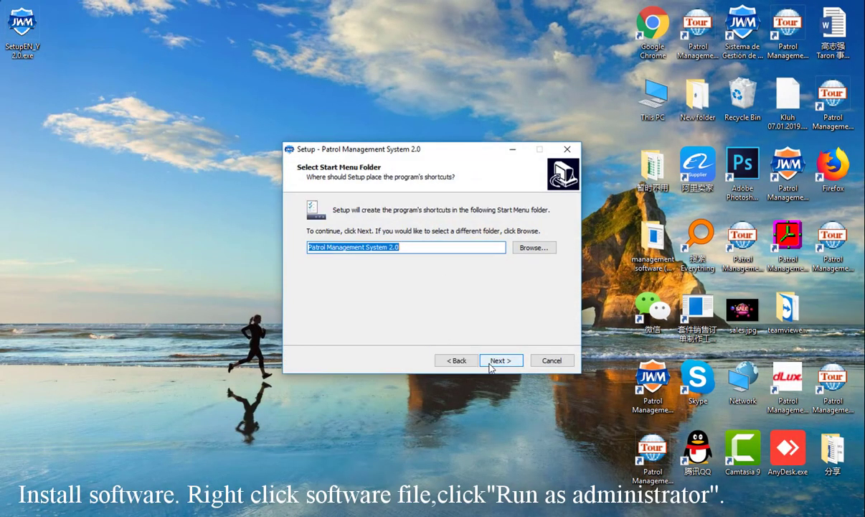
pyautogui.click(493, 364)
pyautogui.click(493, 365)
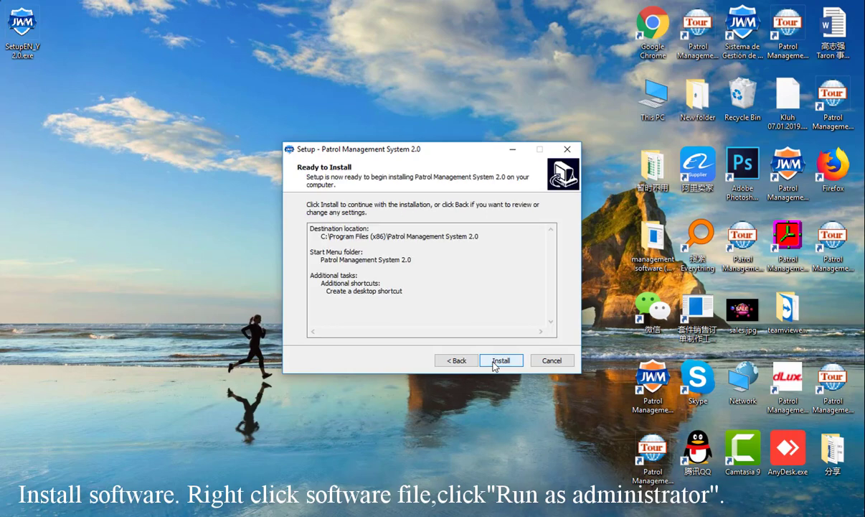
pyautogui.click(500, 360)
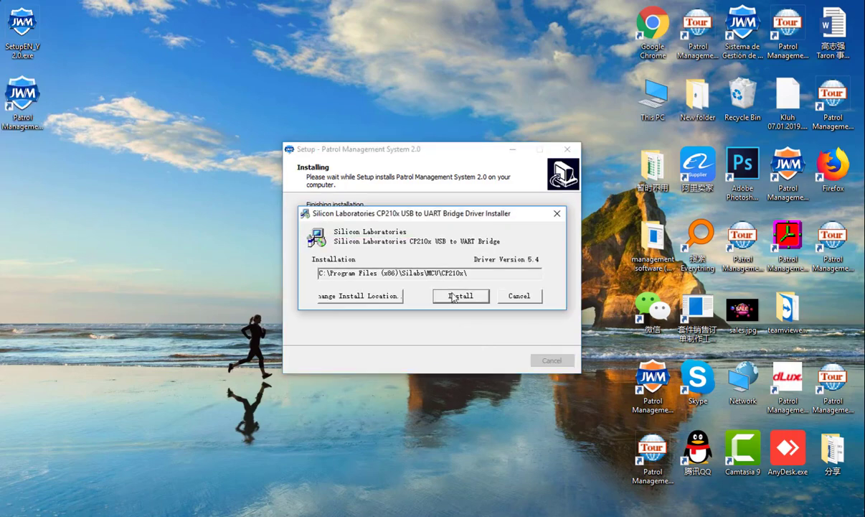
# Install the Silicon Laboratories CP210x USB to UART Bridge driver in its default location and finish the setup wizard
pyautogui.click(453, 295)
pyautogui.click(525, 291)
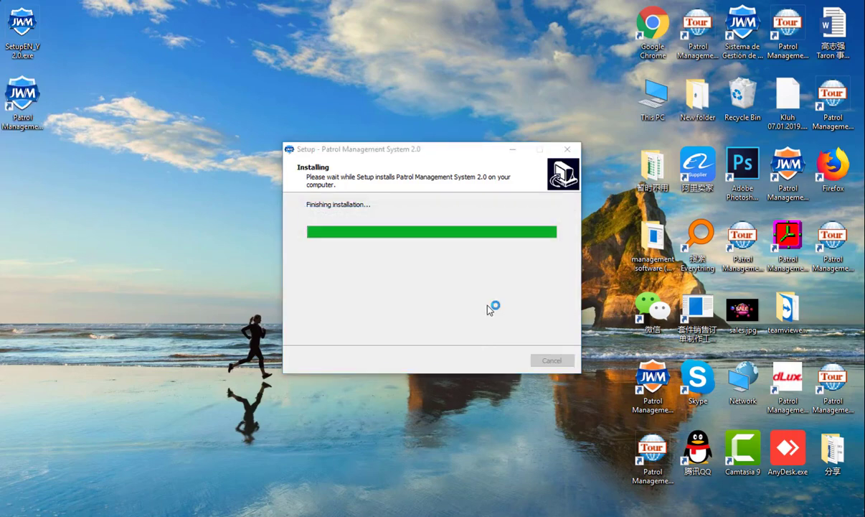
pyautogui.click(490, 358)
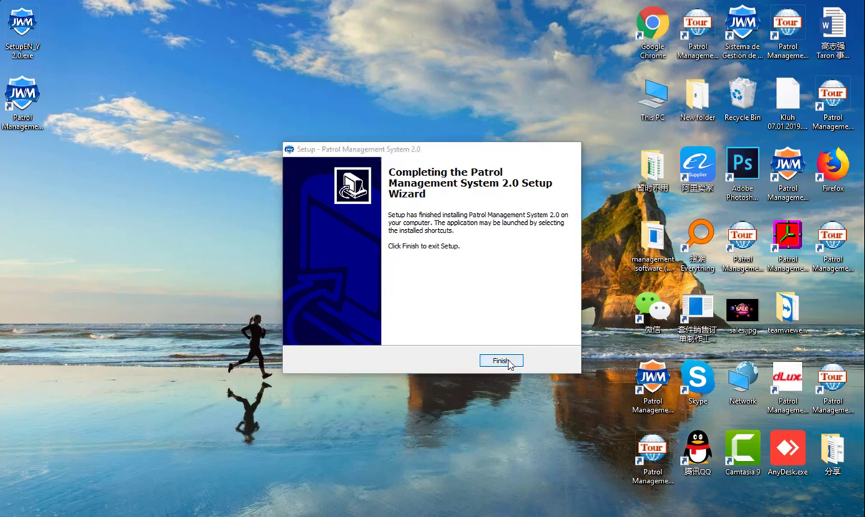
# Install the CH341WDM.INF device driver and close the driver setup window
pyautogui.click(354, 249)
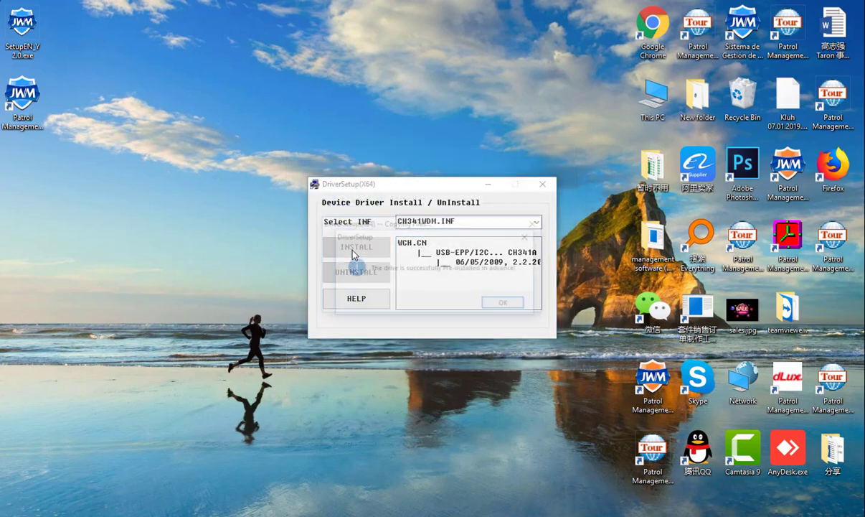
pyautogui.click(506, 303)
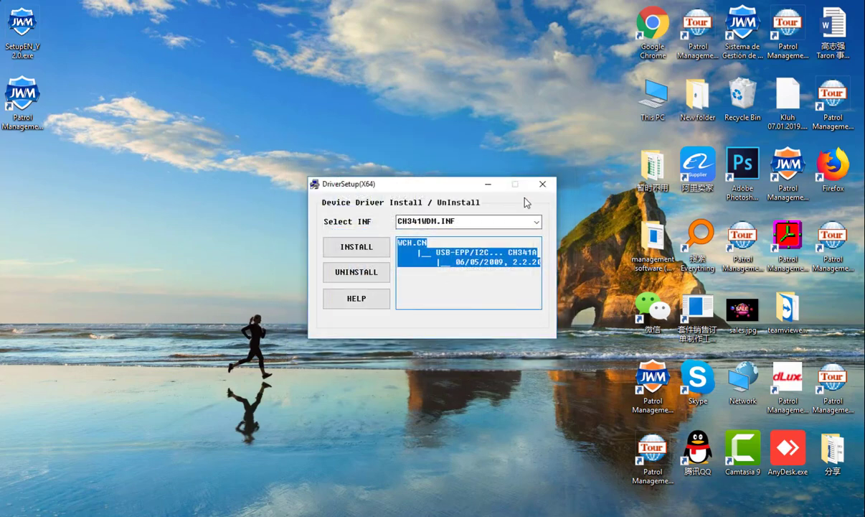
pyautogui.click(545, 187)
# Launch the newly installed patrol software, log in as Supervisor, and open the device registration window, exiting it when done
pyautogui.doubleClick(18, 108)
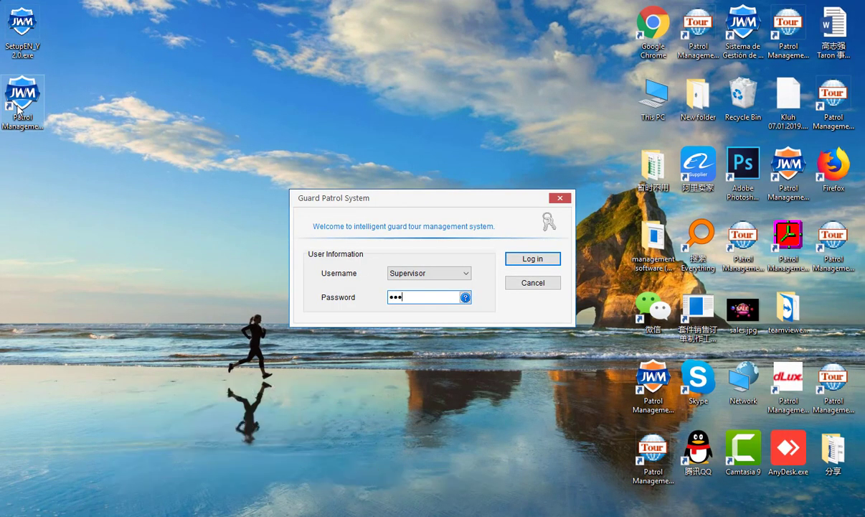
pyautogui.press('Return')
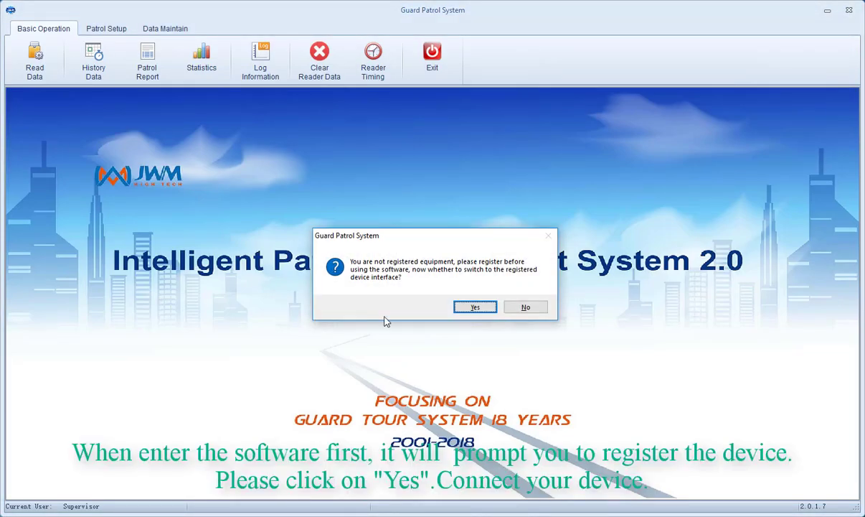
pyautogui.click(472, 306)
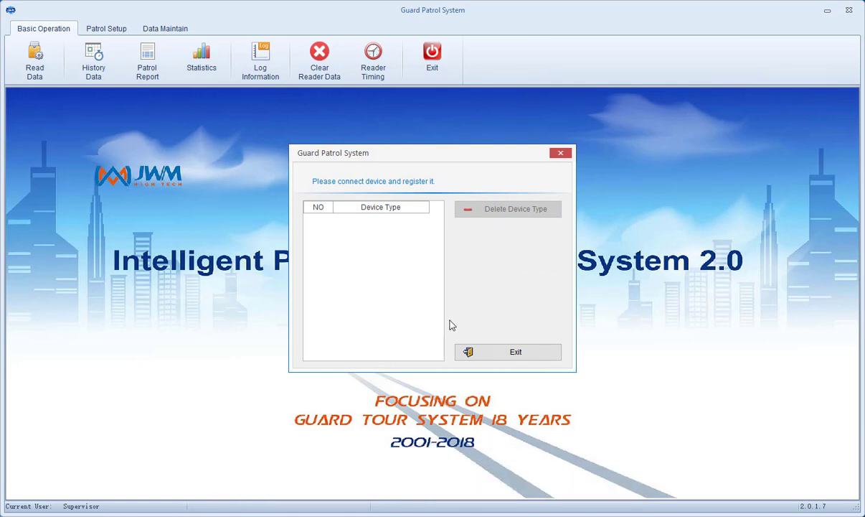
pyautogui.click(508, 353)
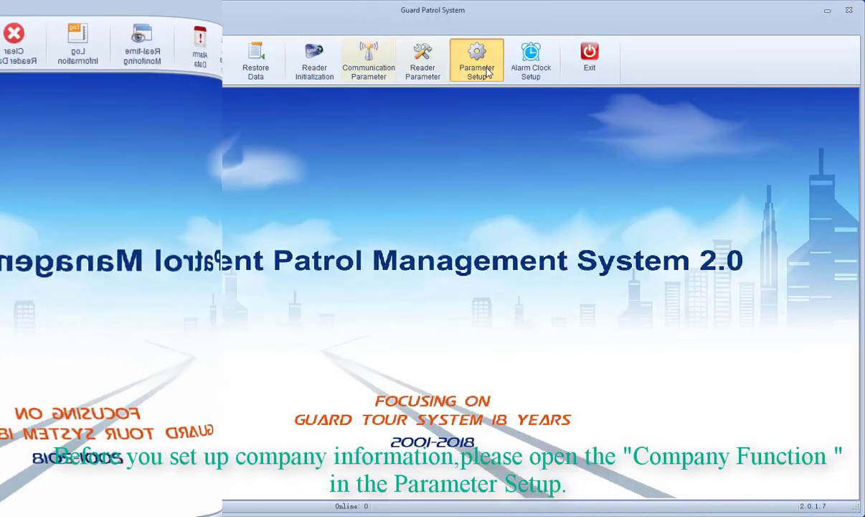
# Set Company Function to Yes in the parameter setup and confirm
pyautogui.click(457, 158)
pyautogui.click(445, 180)
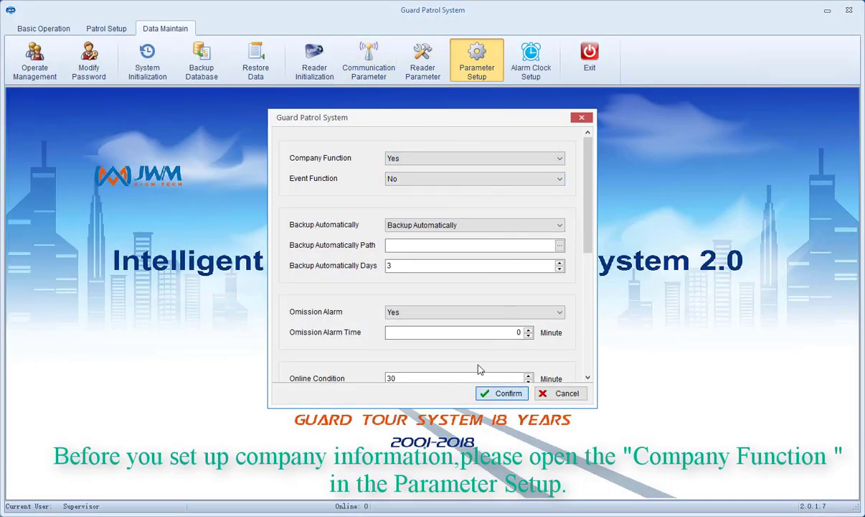
pyautogui.click(508, 392)
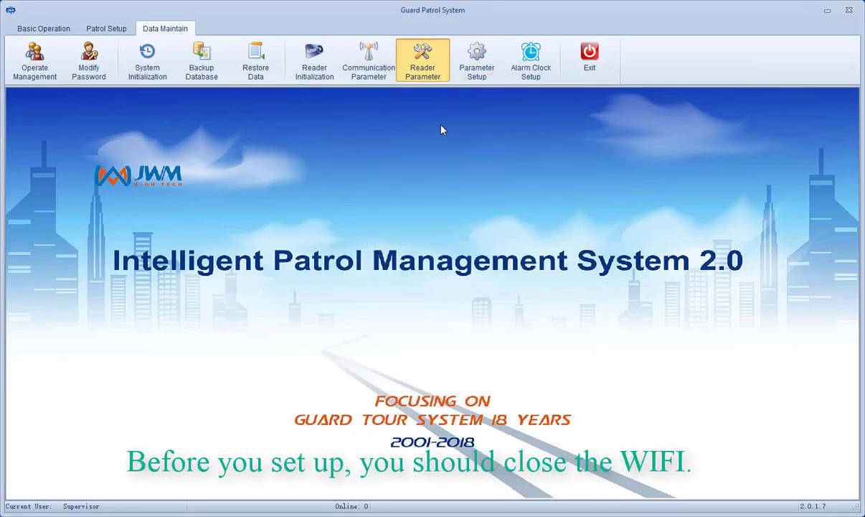
# Set the Wi-Fi Function condition to Disable in the reader parameters, apply the setup, and close the window
pyautogui.scroll(-5, 531, 273)
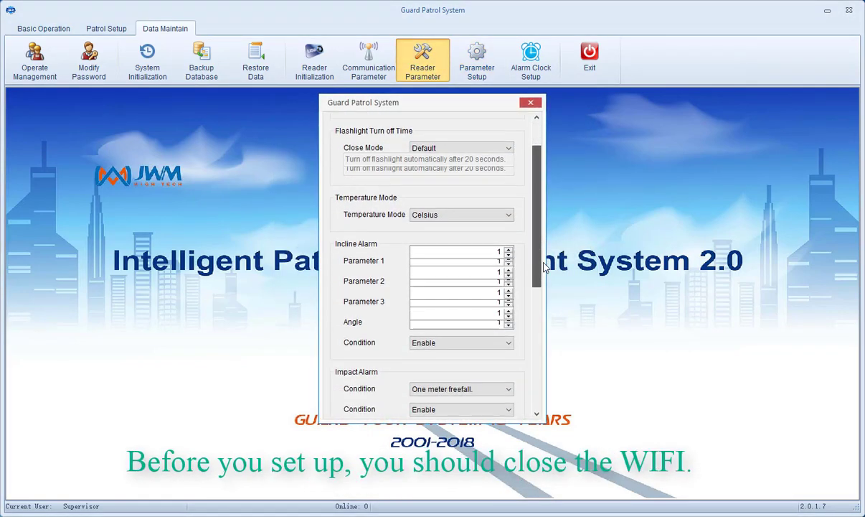
pyautogui.scroll(-1, 551, 362)
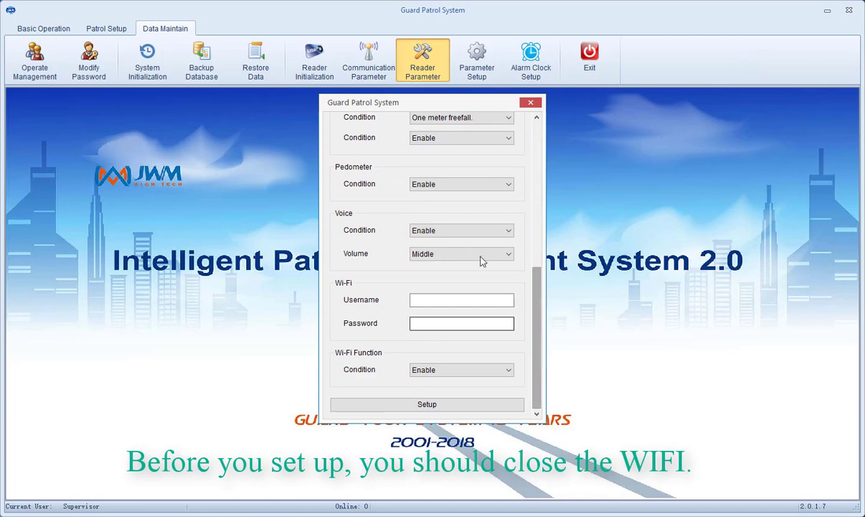
pyautogui.click(437, 370)
pyautogui.click(433, 390)
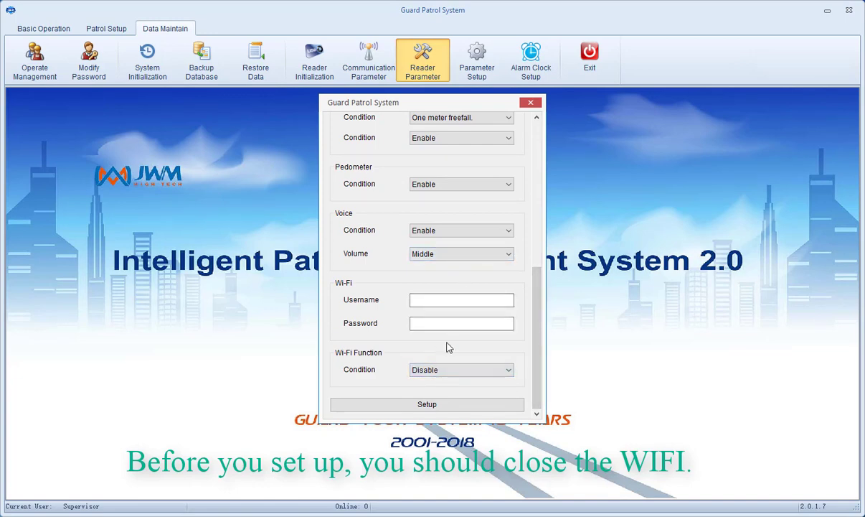
pyautogui.click(431, 406)
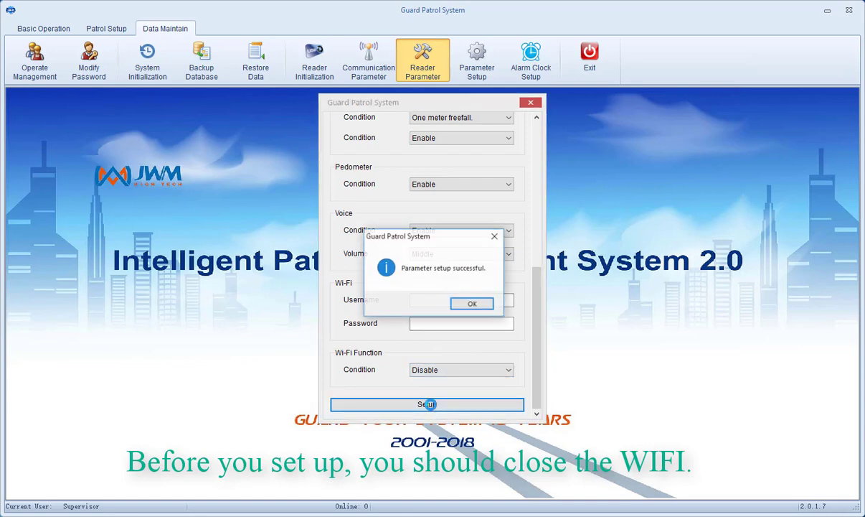
pyautogui.click(470, 304)
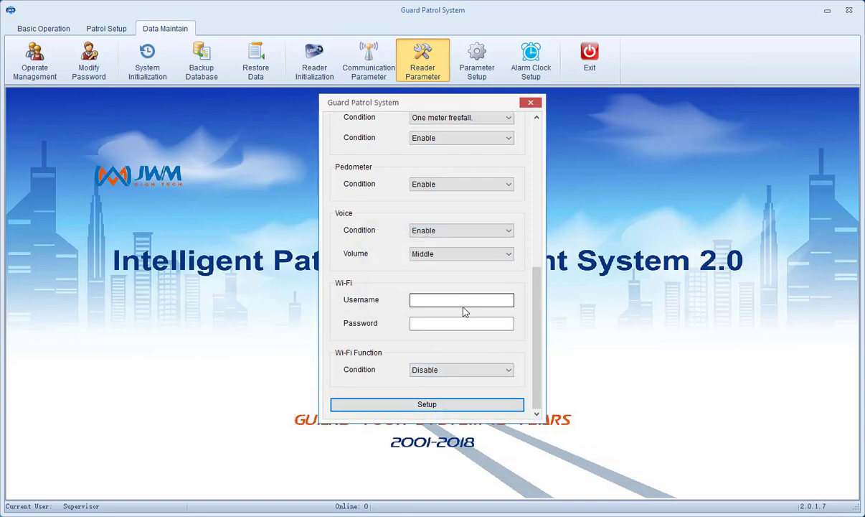
pyautogui.click(531, 102)
# Add a patrol company named JWM in the company setup and exit it
pyautogui.click(107, 28)
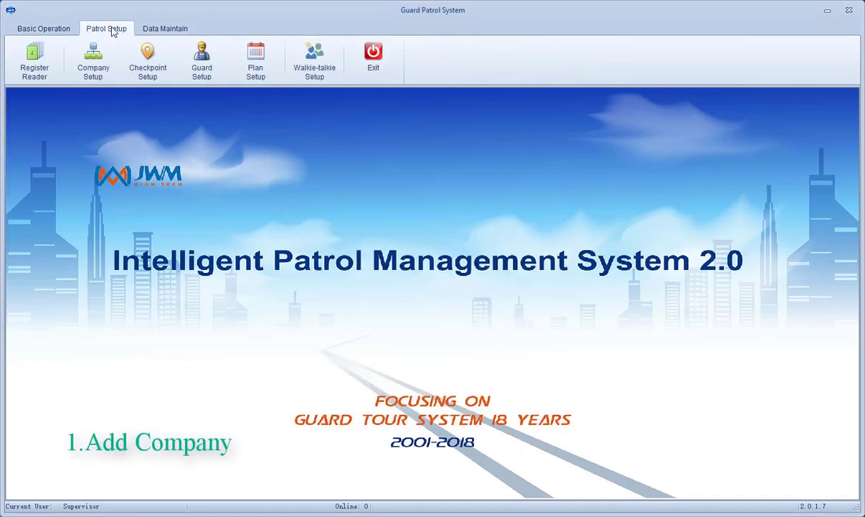
pyautogui.click(92, 68)
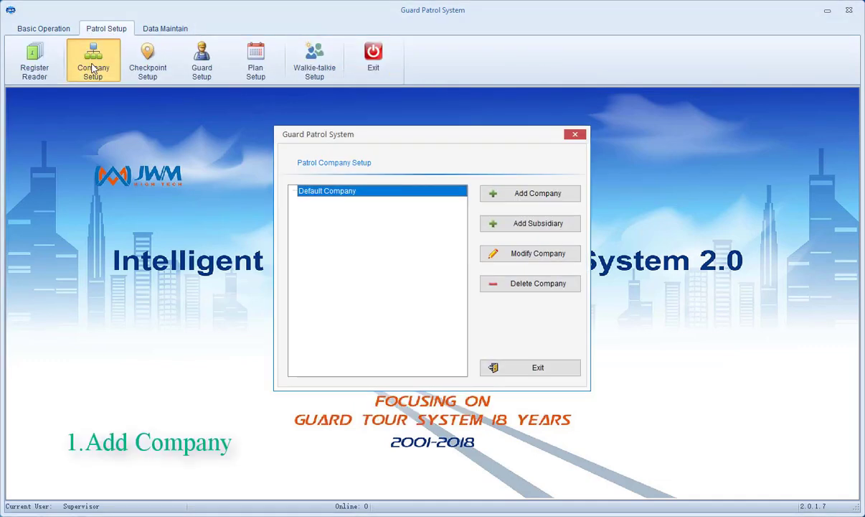
pyautogui.click(510, 195)
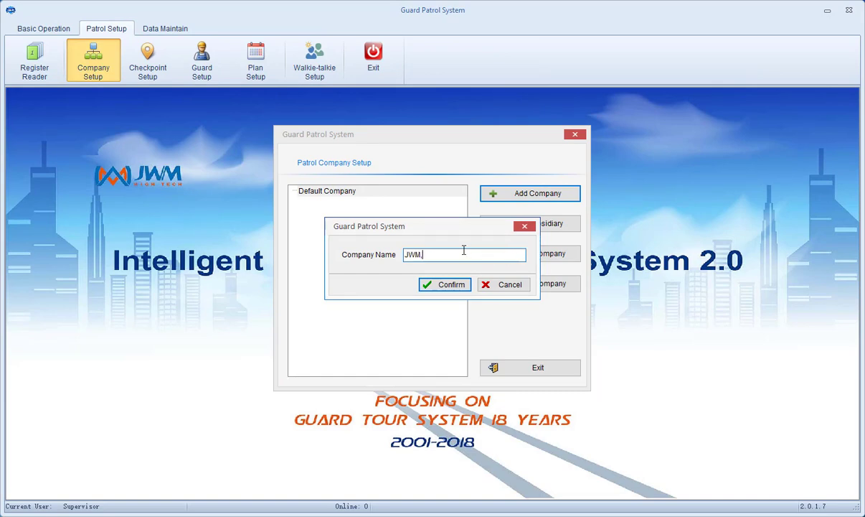
pyautogui.click(448, 284)
pyautogui.click(502, 364)
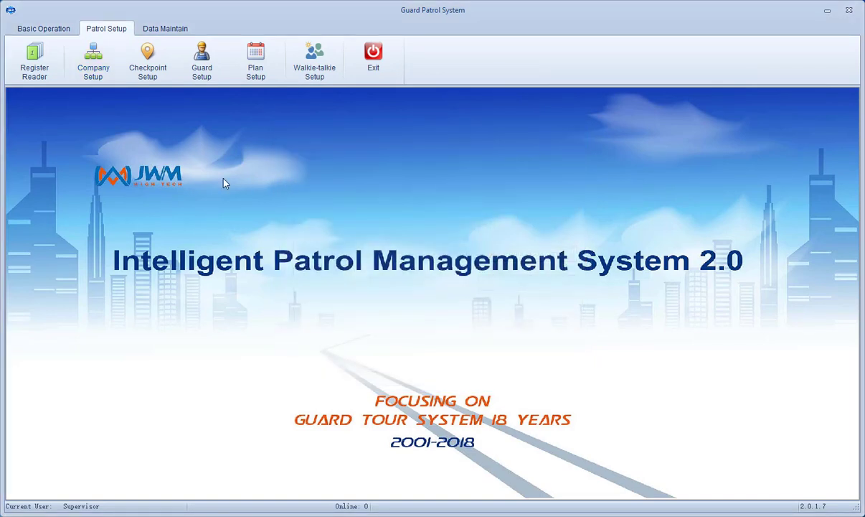
# Batch read the checkpoint tags from the connected device into the JWM company
pyautogui.click(147, 61)
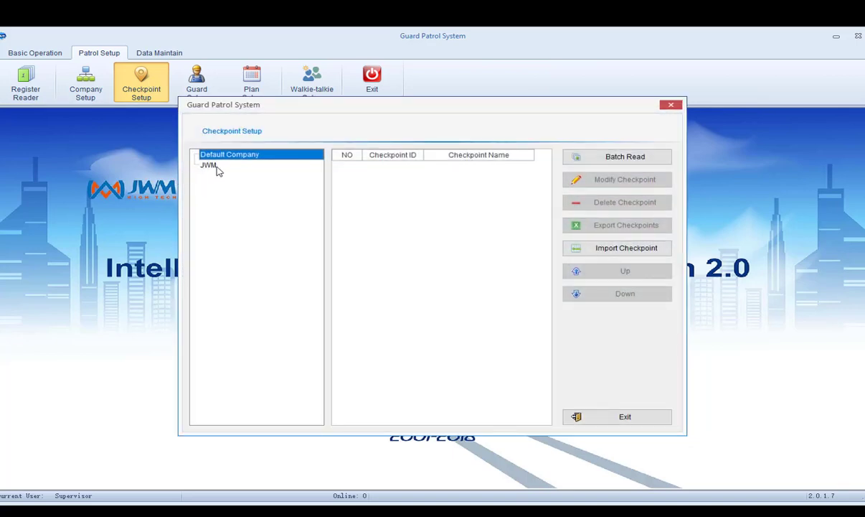
pyautogui.click(216, 167)
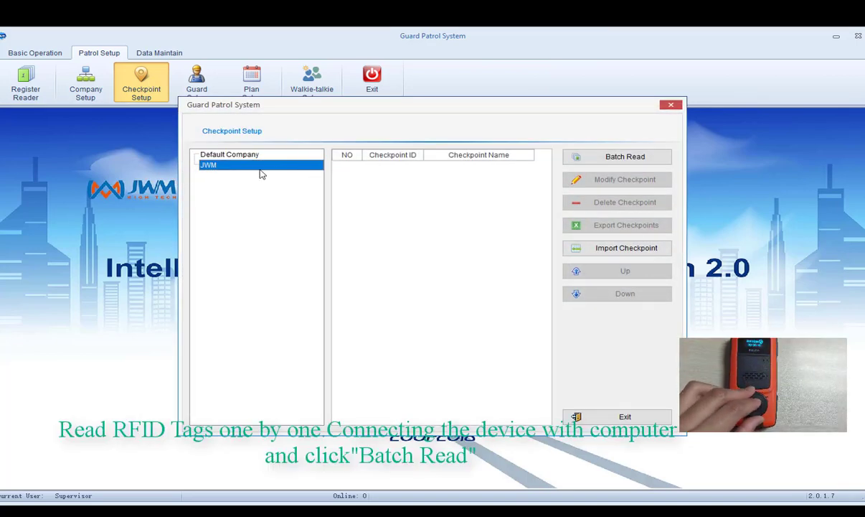
pyautogui.click(611, 158)
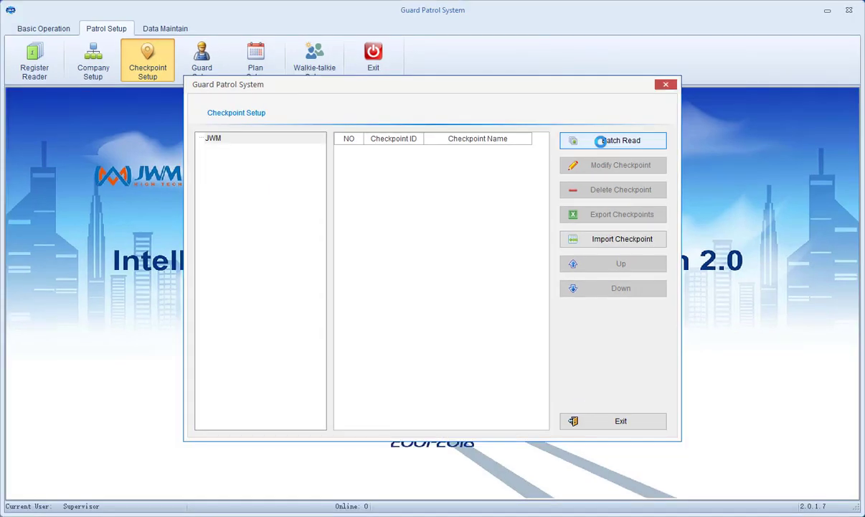
# Name the six checkpoints site A, site B, site C, site D, site E and site F in order, and exit the checkpoint setup
pyautogui.click(511, 154)
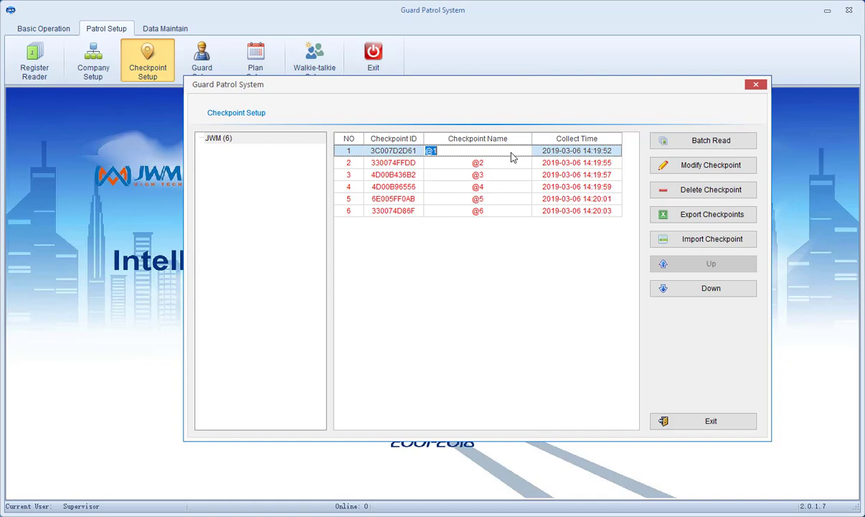
pyautogui.write('site')
pyautogui.press('Return')
pyautogui.write('A')
pyautogui.click(504, 162)
pyautogui.write('s')
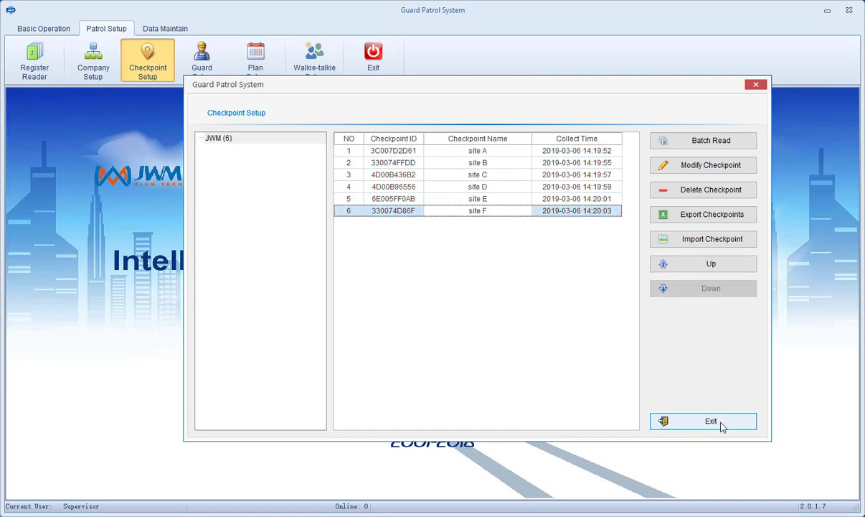
pyautogui.click(718, 422)
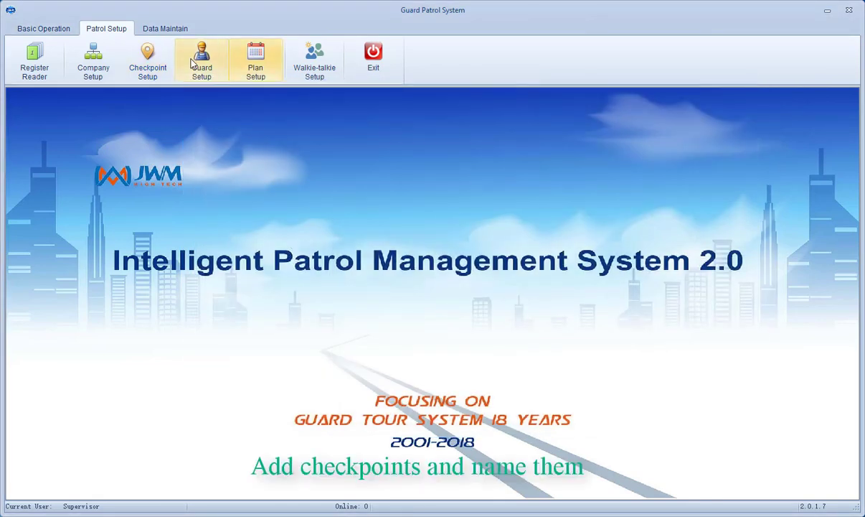
# Batch read the guard tags for JWM, name the guards GUARD OEN and GUARD B, and exit the guard setup
pyautogui.click(194, 65)
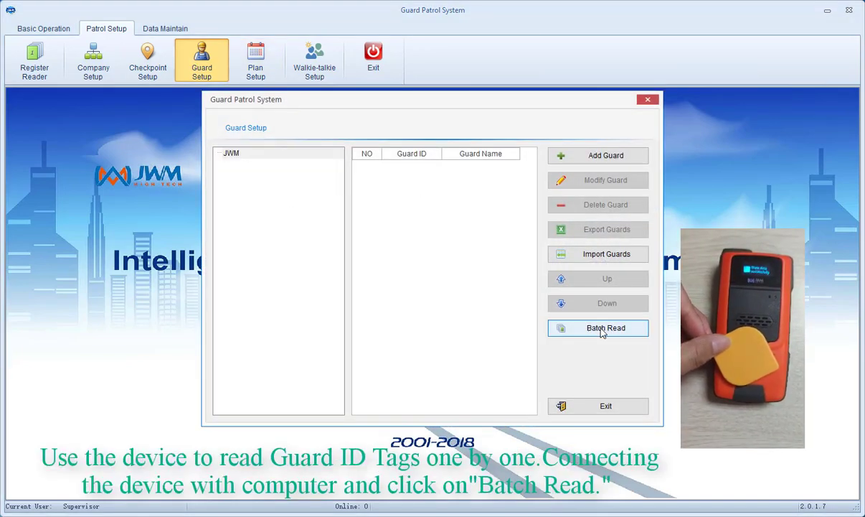
pyautogui.click(602, 328)
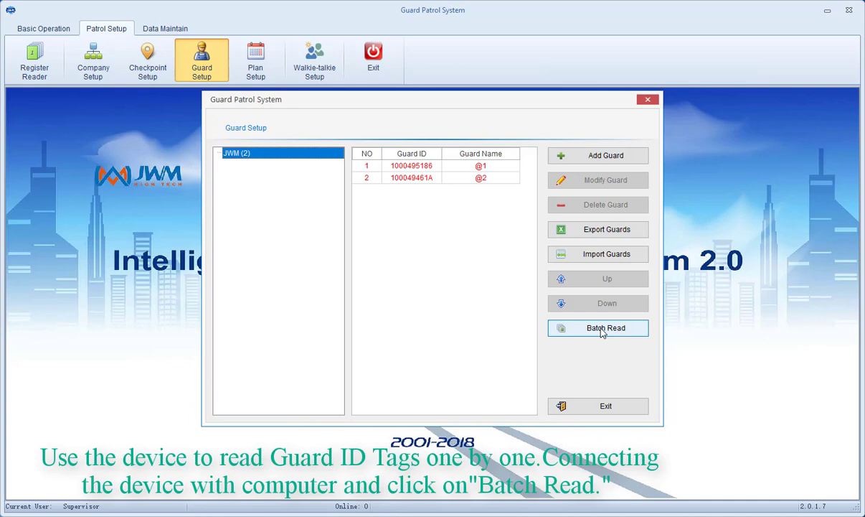
pyautogui.click(502, 170)
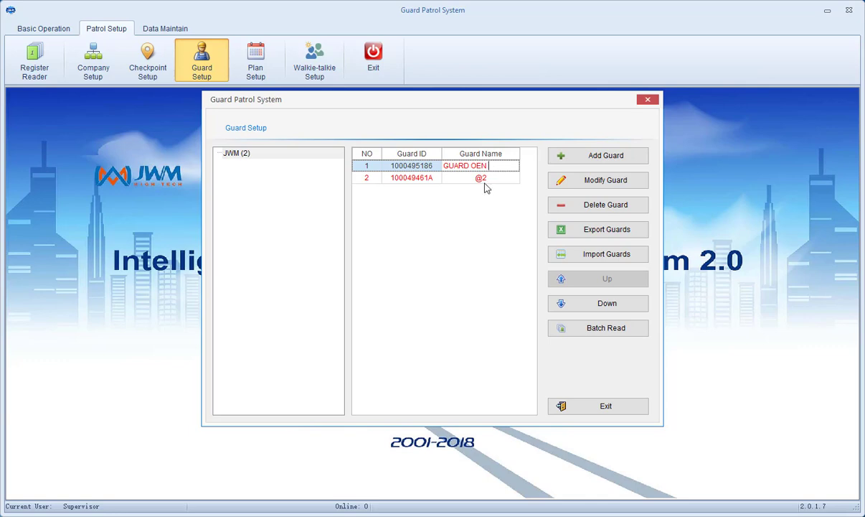
pyautogui.click(494, 179)
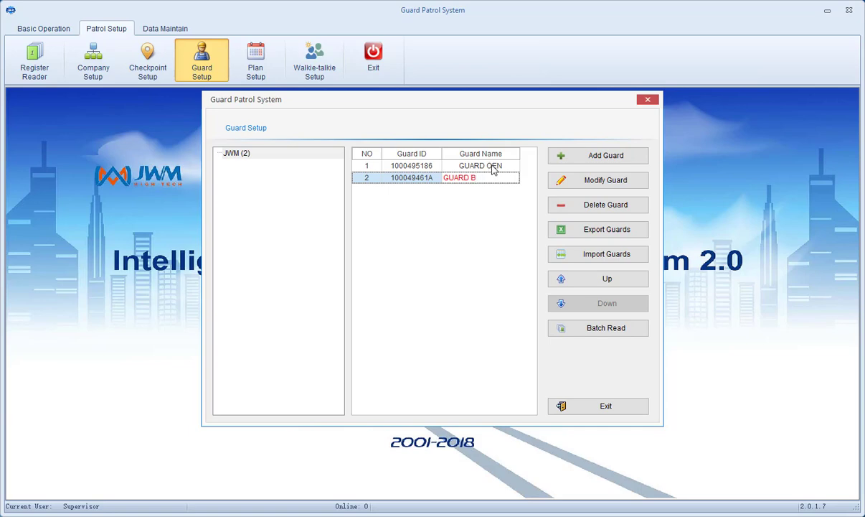
pyautogui.click(495, 166)
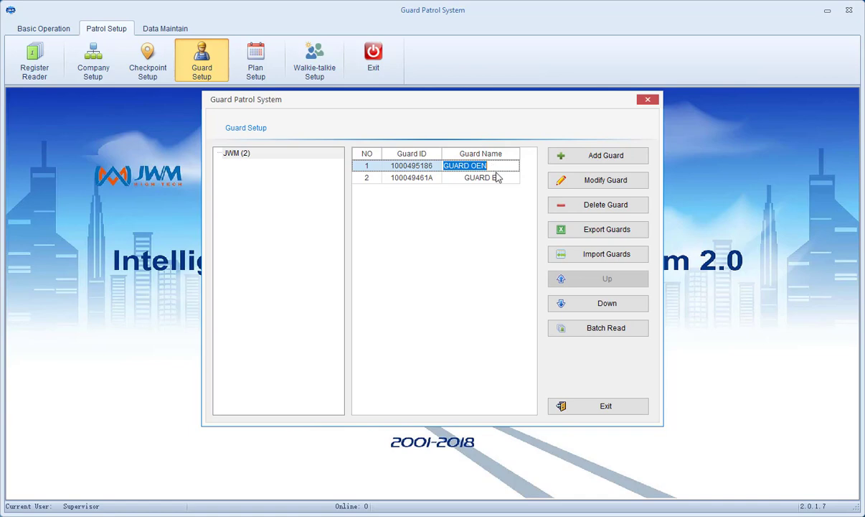
pyautogui.click(497, 178)
pyautogui.click(497, 166)
pyautogui.click(497, 179)
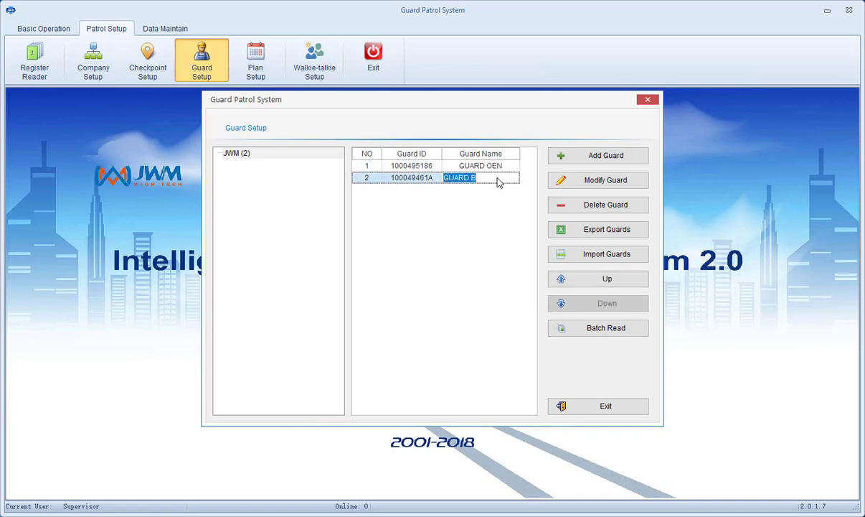
pyautogui.click(500, 206)
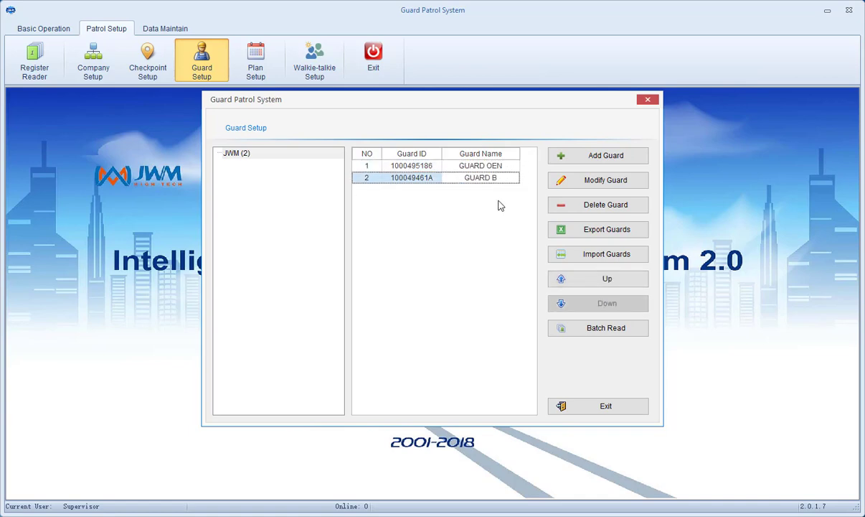
pyautogui.click(606, 407)
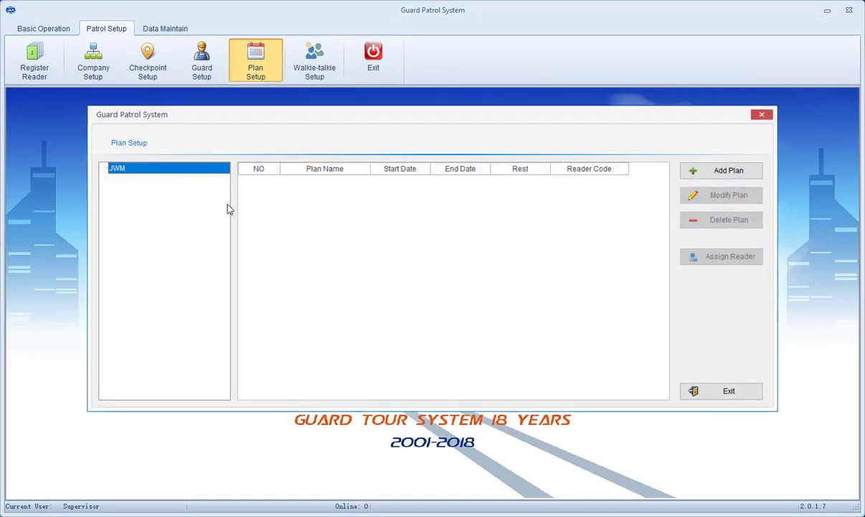
# Add a patrol plan with all checkpoints and batch schedule it from 09:00 to 22:00 with 60 minutes per patrol round
pyautogui.click(706, 172)
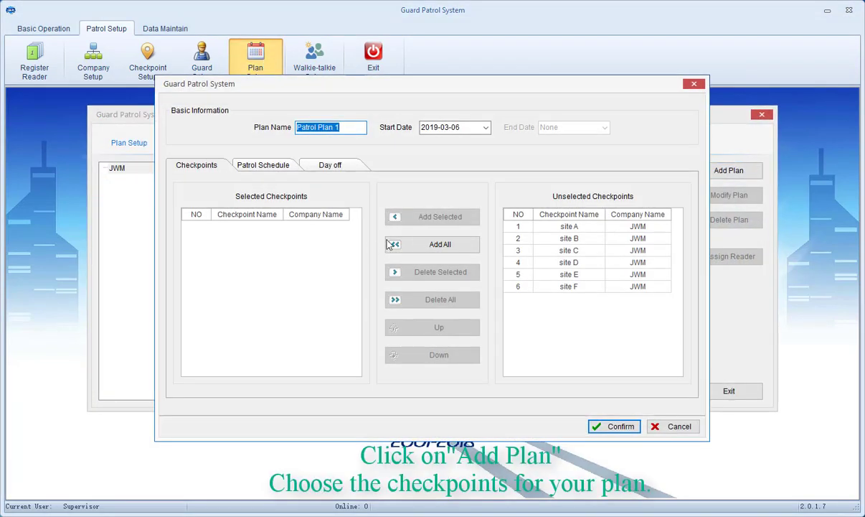
pyautogui.click(429, 245)
pyautogui.click(260, 165)
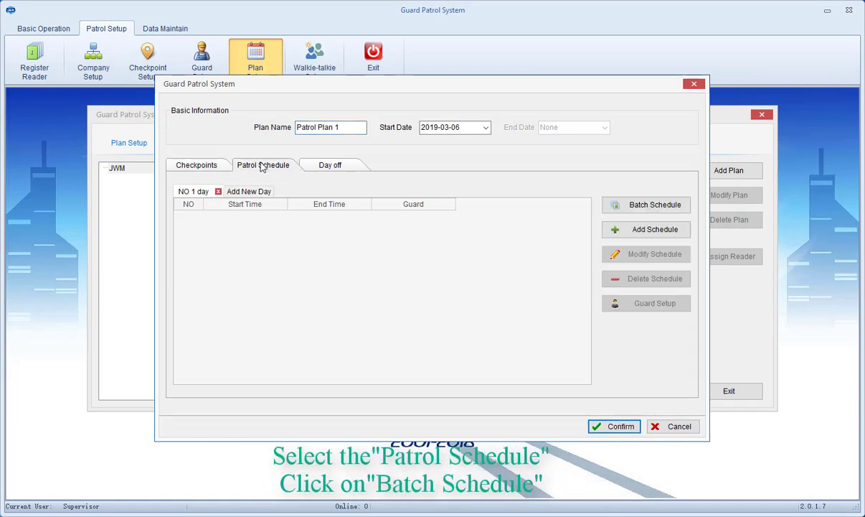
pyautogui.click(646, 205)
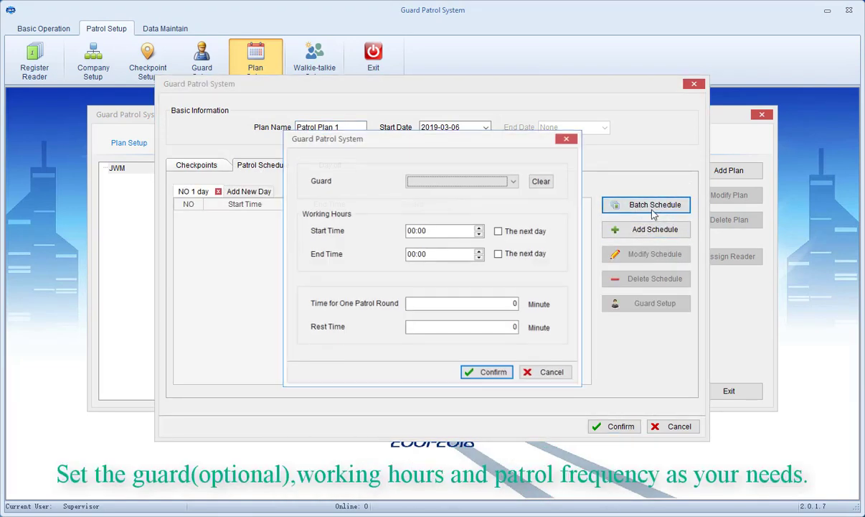
pyautogui.click(417, 231)
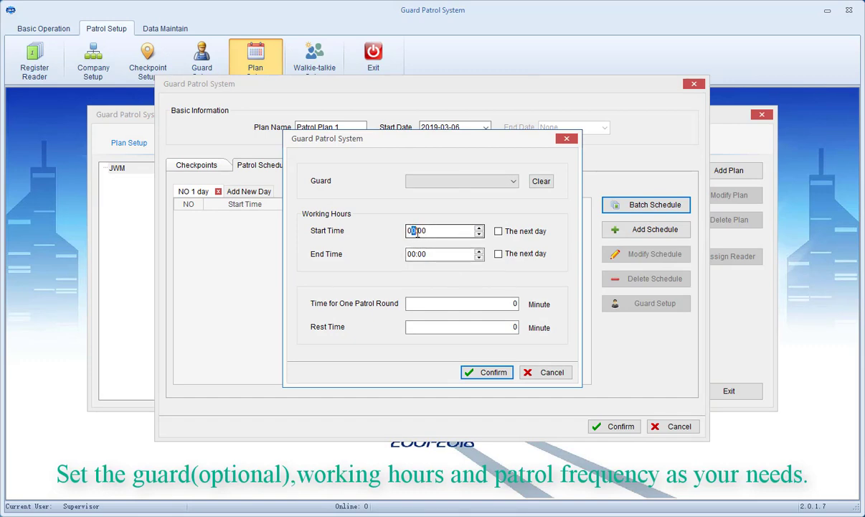
pyautogui.click(412, 253)
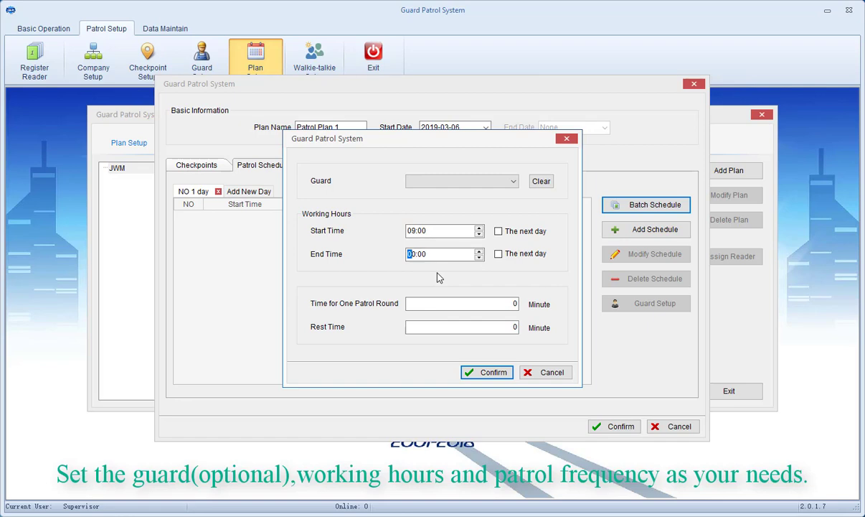
pyautogui.click(512, 302)
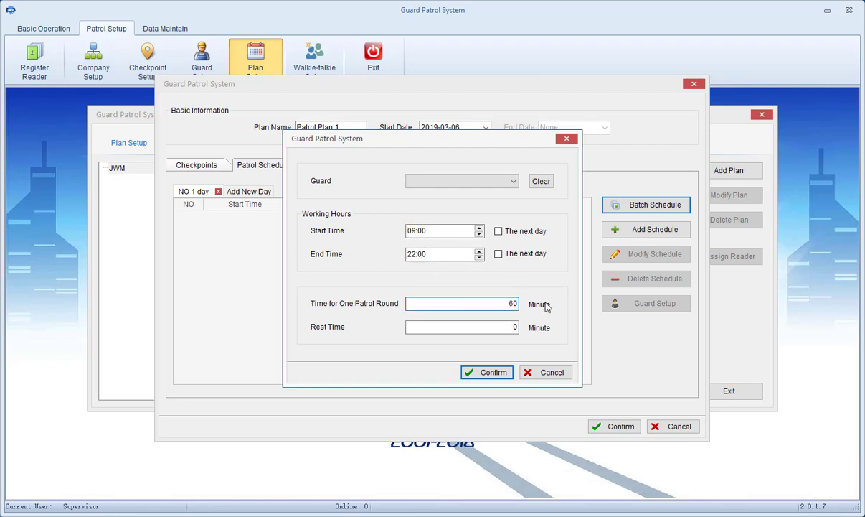
pyautogui.click(490, 375)
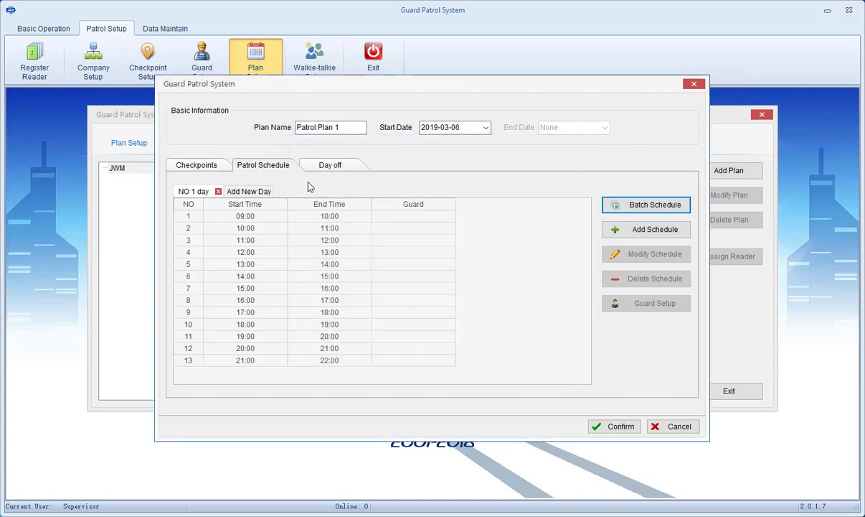
# Set Sunday as the plan's weekly rest day, confirm the plan, and exit the plan setup
pyautogui.click(330, 165)
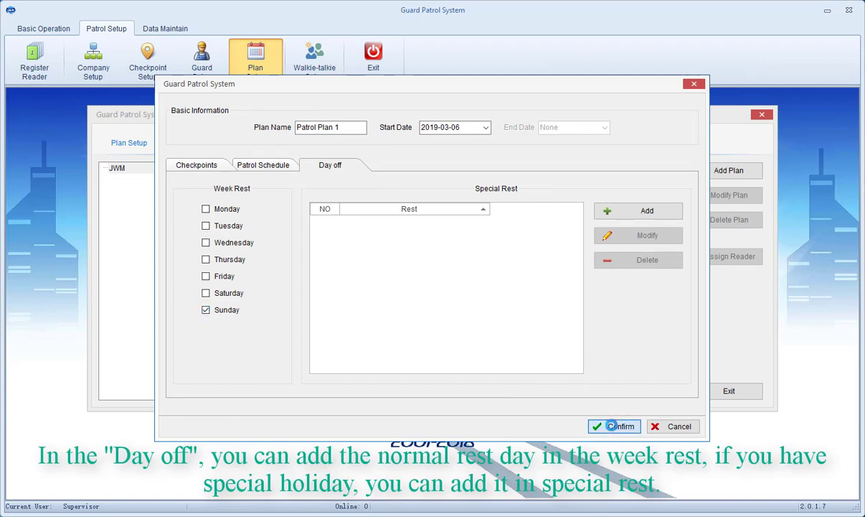
pyautogui.click(613, 423)
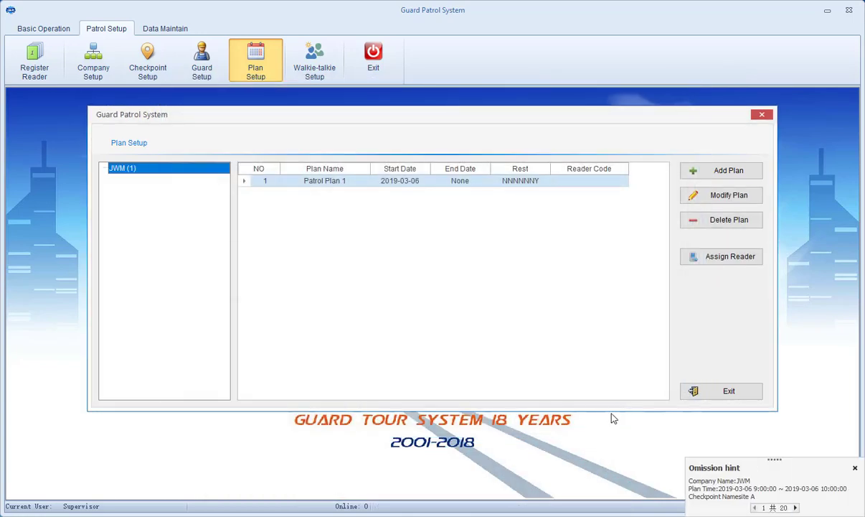
pyautogui.click(693, 392)
# Add an intercom group named Group 1 in the walkie-talkie setup and add the reader device to it
pyautogui.click(314, 63)
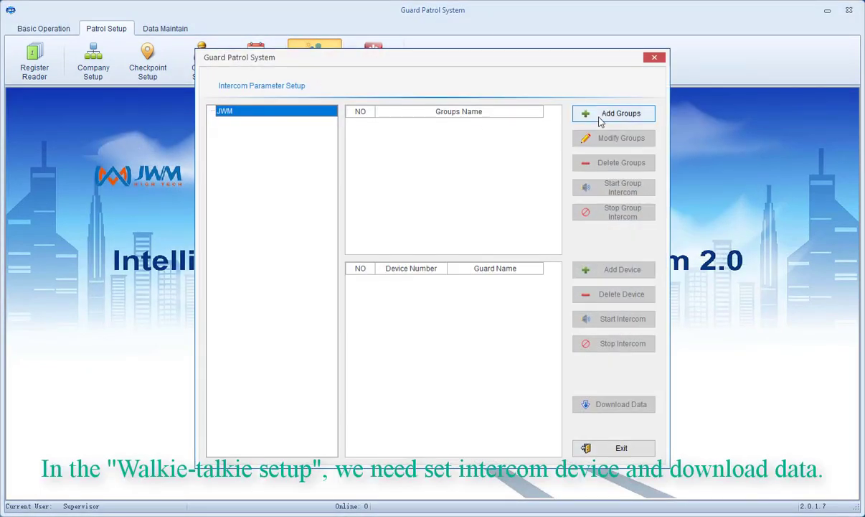
pyautogui.click(604, 115)
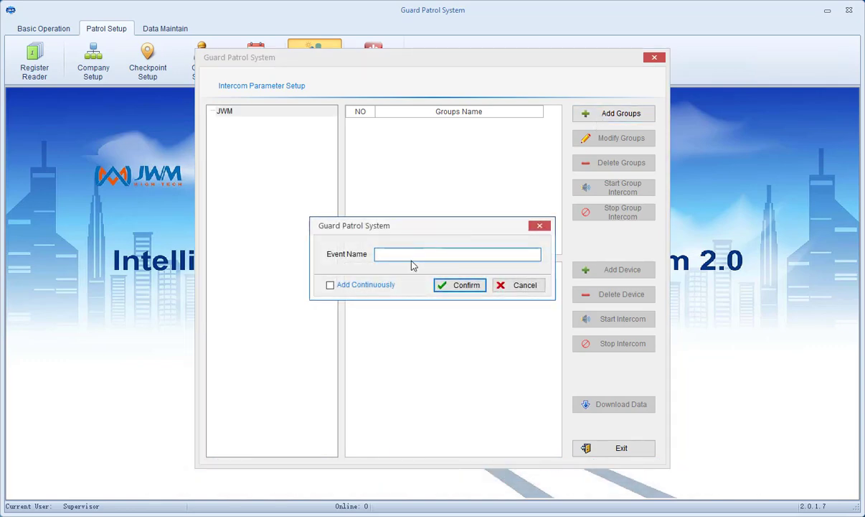
pyautogui.write('Group 1')
pyautogui.click(456, 285)
pyautogui.click(611, 270)
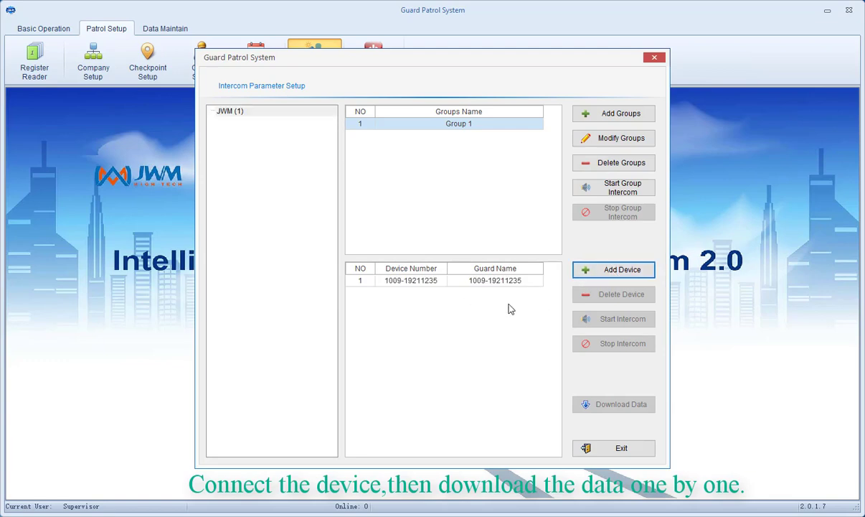
pyautogui.click(600, 273)
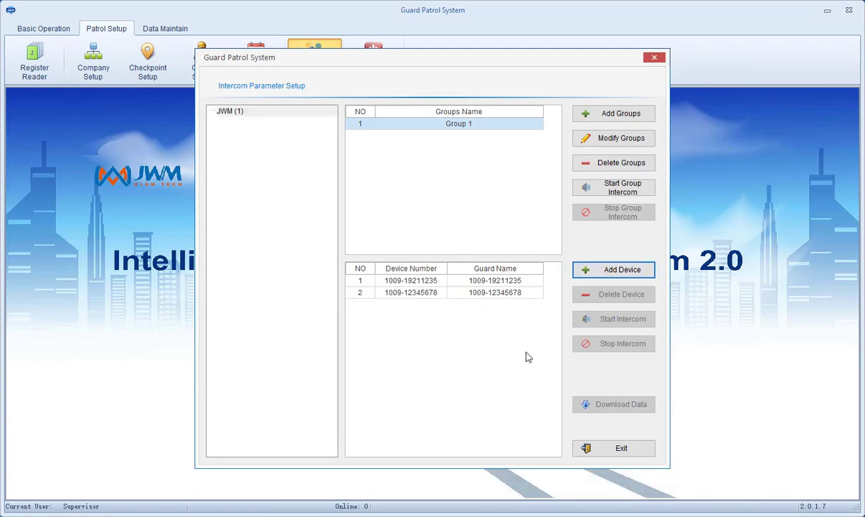
pyautogui.click(423, 295)
pyautogui.click(407, 283)
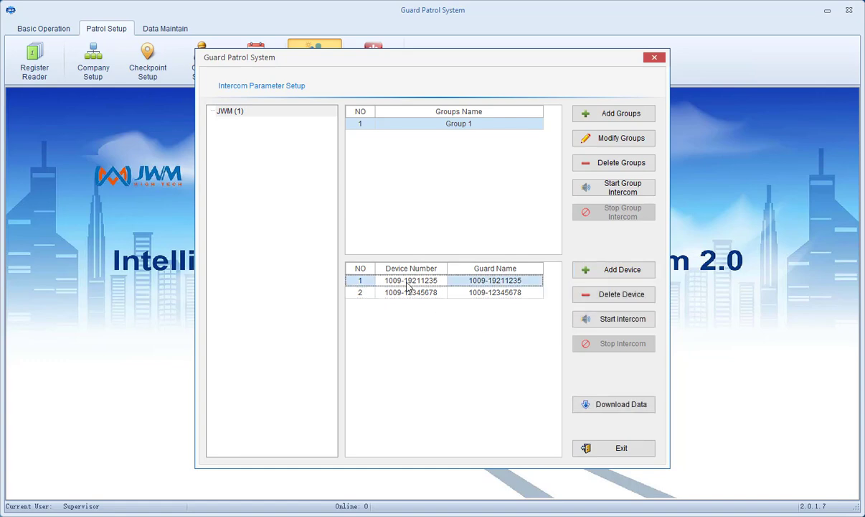
pyautogui.keyDown('ctrl'); pyautogui.click(383, 293); pyautogui.keyUp('ctrl')
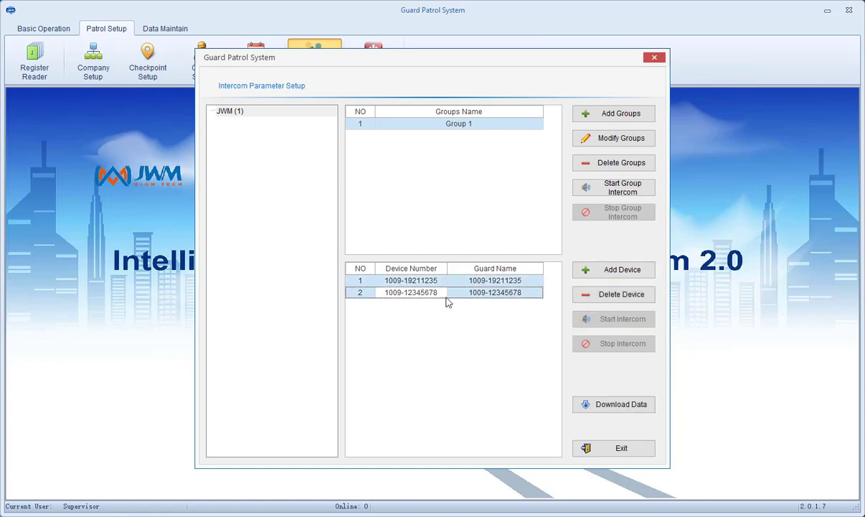
pyautogui.click(621, 405)
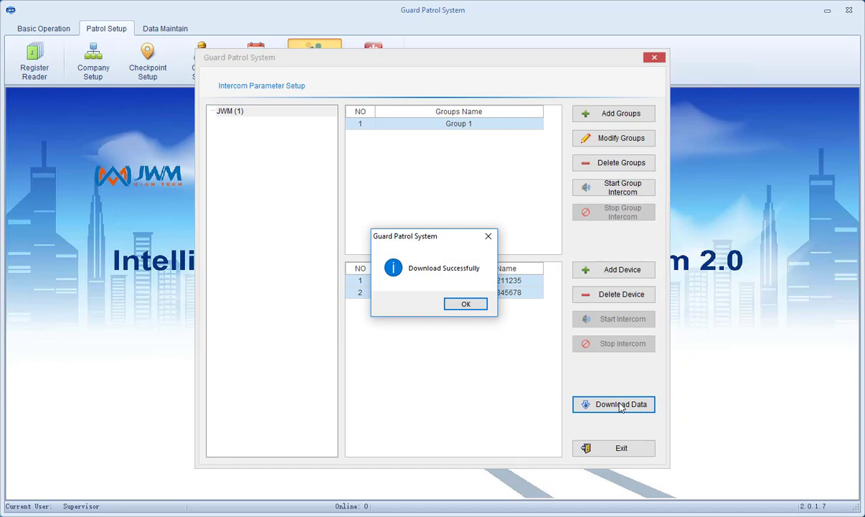
pyautogui.click(472, 307)
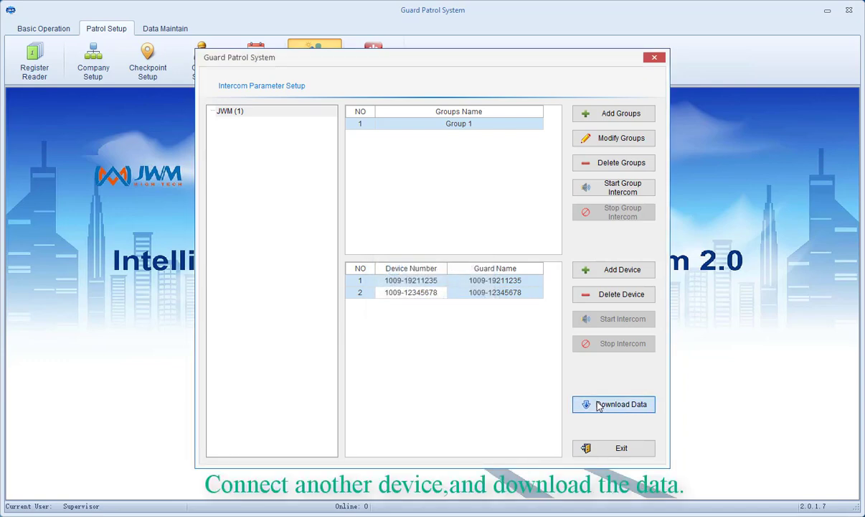
# Download the same intercom data to the other connected device and exit the intercom parameter setup
pyautogui.click(600, 406)
pyautogui.click(463, 303)
pyautogui.click(617, 448)
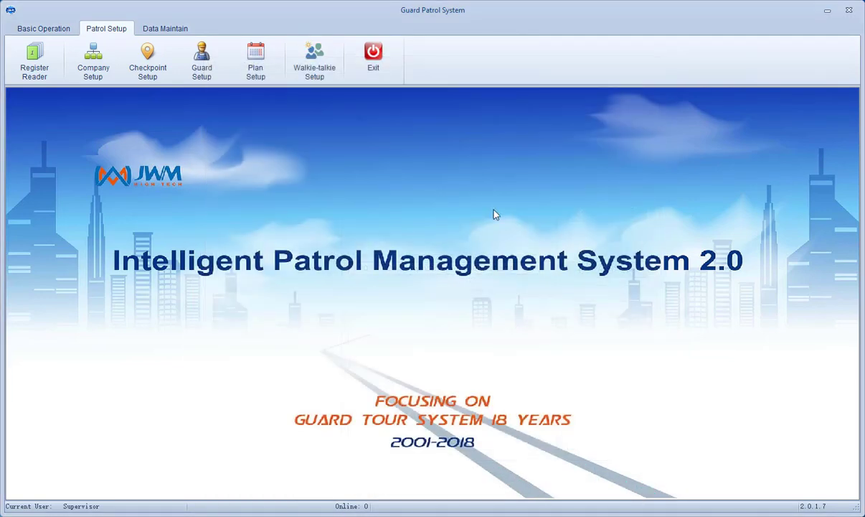
# Clear the data in the reader and synchronize the reader's time
pyautogui.click(59, 30)
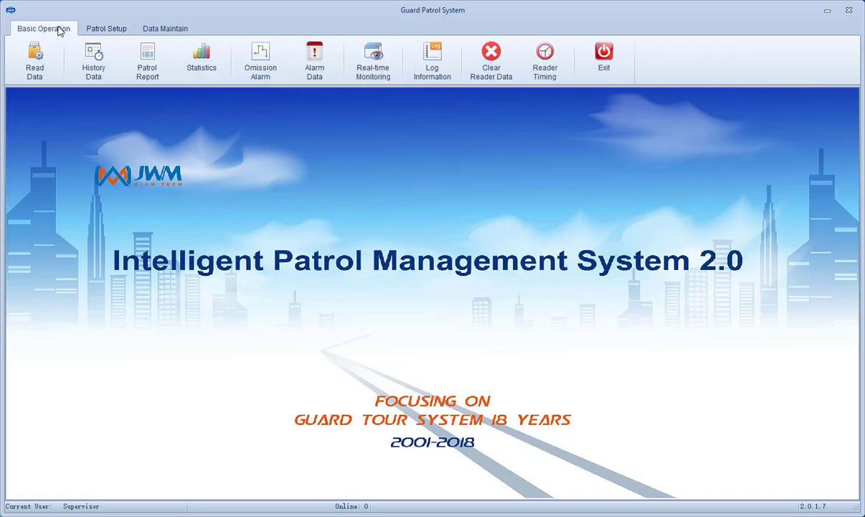
pyautogui.click(502, 73)
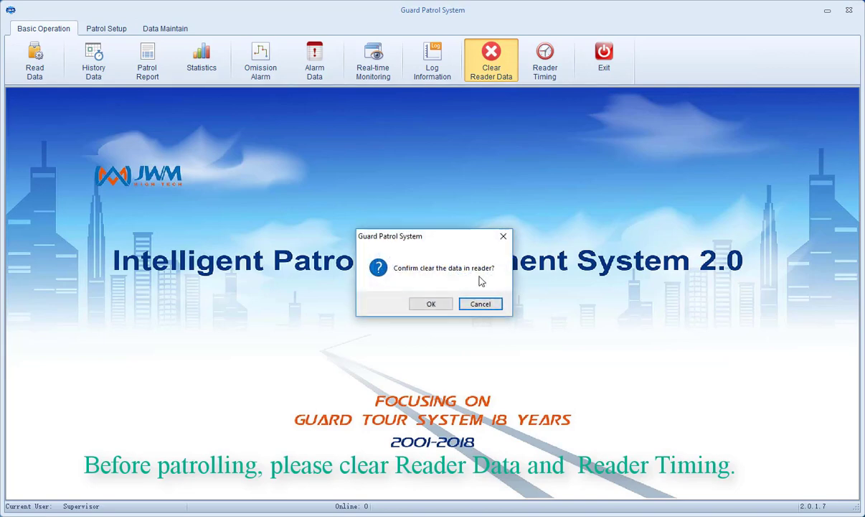
pyautogui.click(431, 304)
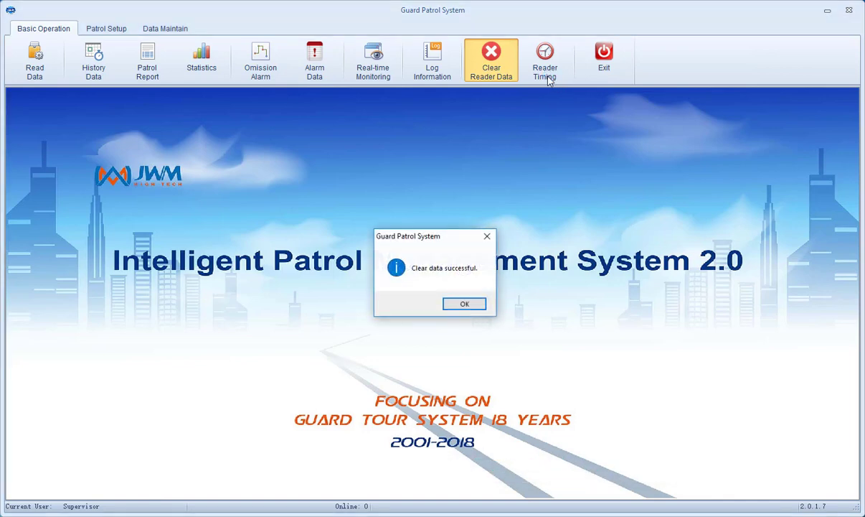
pyautogui.click(464, 304)
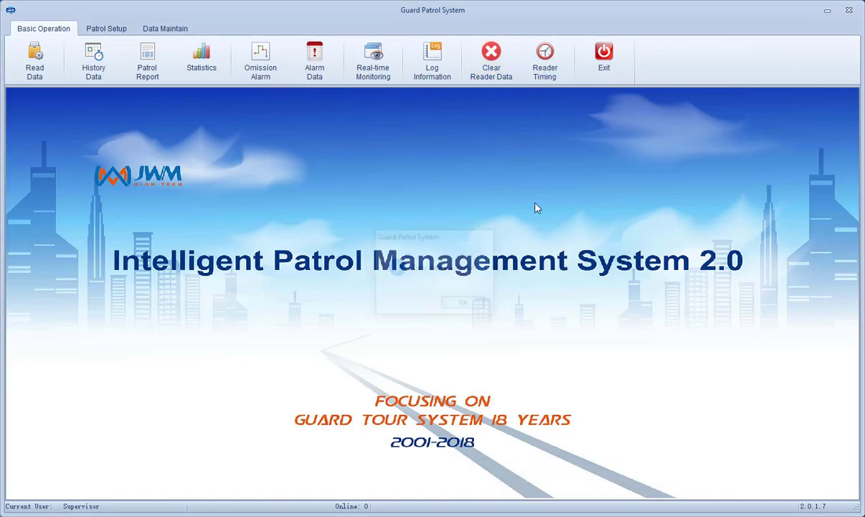
pyautogui.click(545, 61)
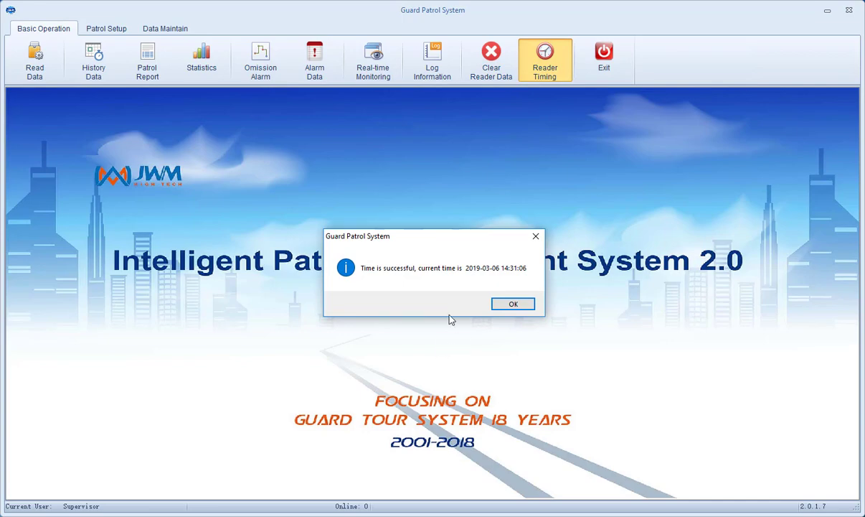
pyautogui.click(508, 304)
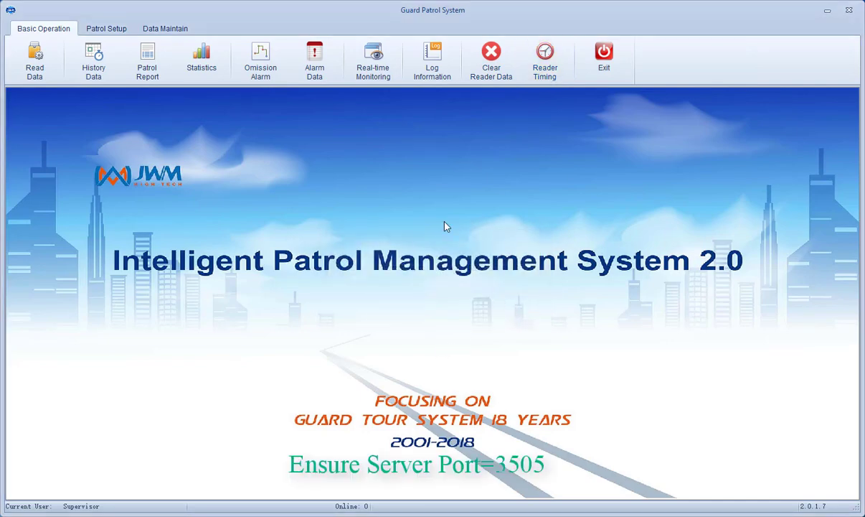
# Make sure the Server Port in the system parameter setup is 3505 and confirm the parameters
pyautogui.click(165, 28)
pyautogui.click(476, 61)
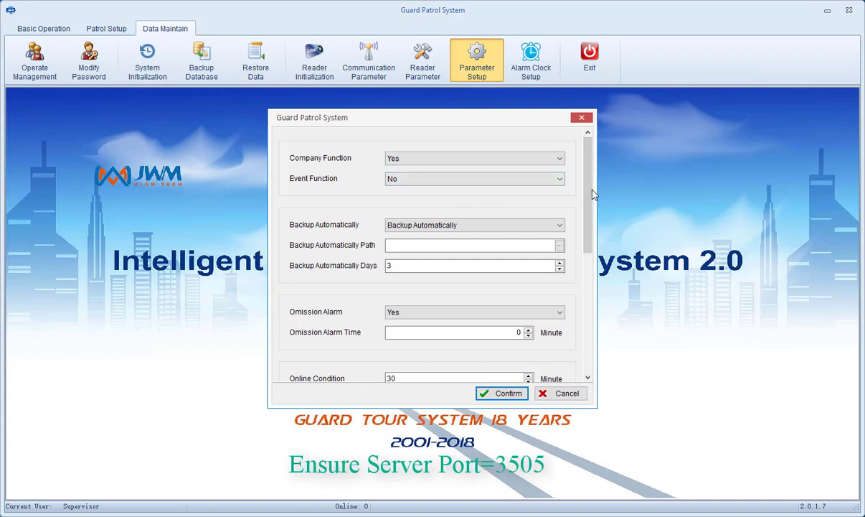
pyautogui.moveTo(593, 194); pyautogui.dragTo(589, 330)
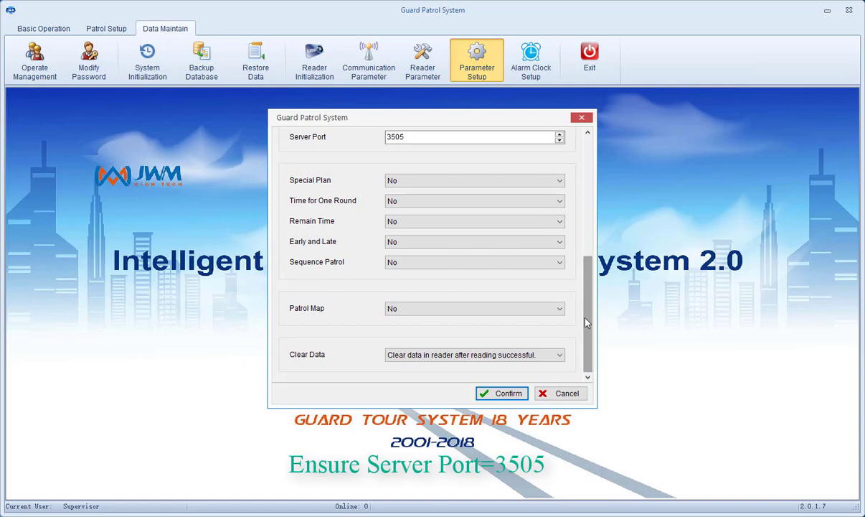
pyautogui.scroll(4, 551, 298)
pyautogui.moveTo(581, 268); pyautogui.dragTo(574, 233)
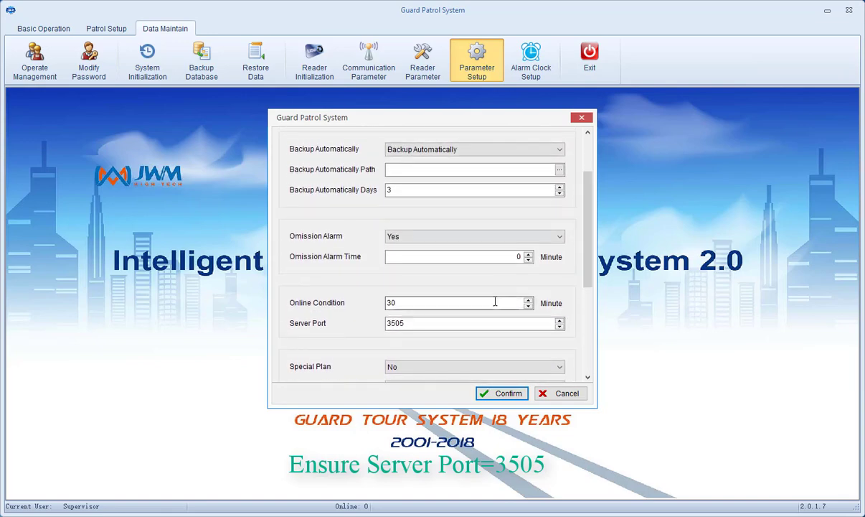
pyautogui.click(421, 323)
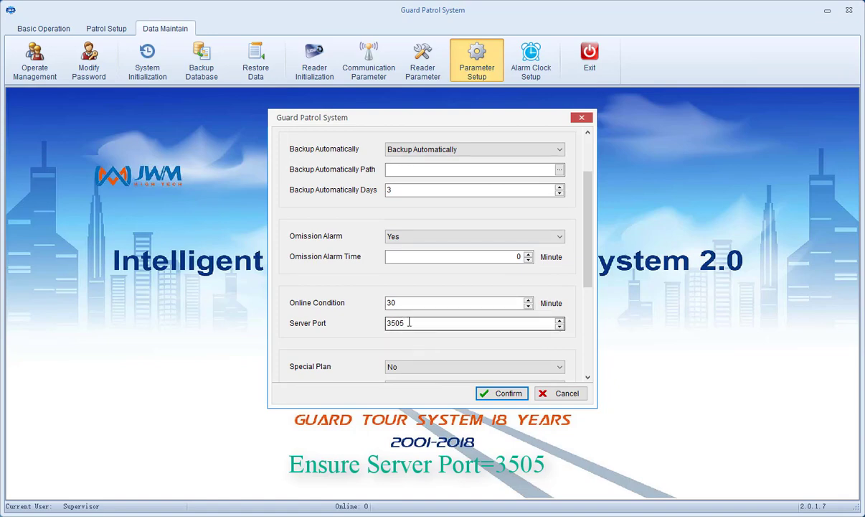
pyautogui.click(500, 394)
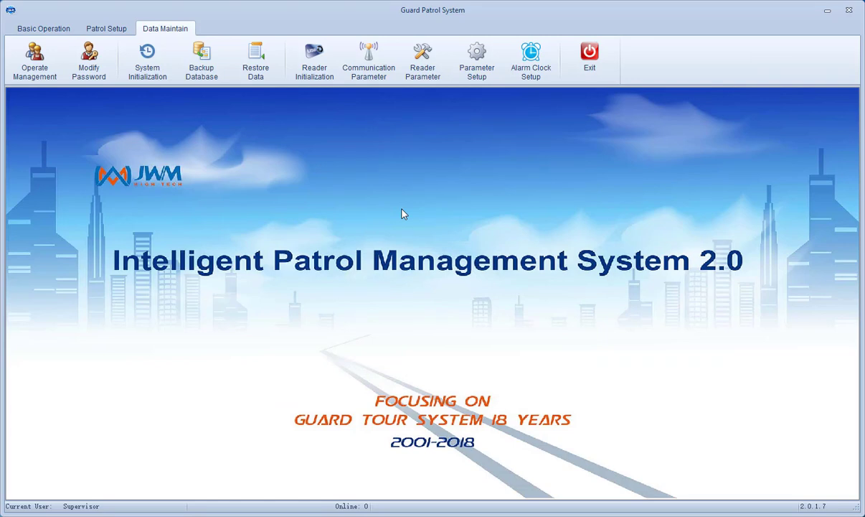
# Set the communication parameter to connect by IP address with IP 218.24.71.24, apply it and close the setup
pyautogui.click(369, 61)
pyautogui.click(454, 263)
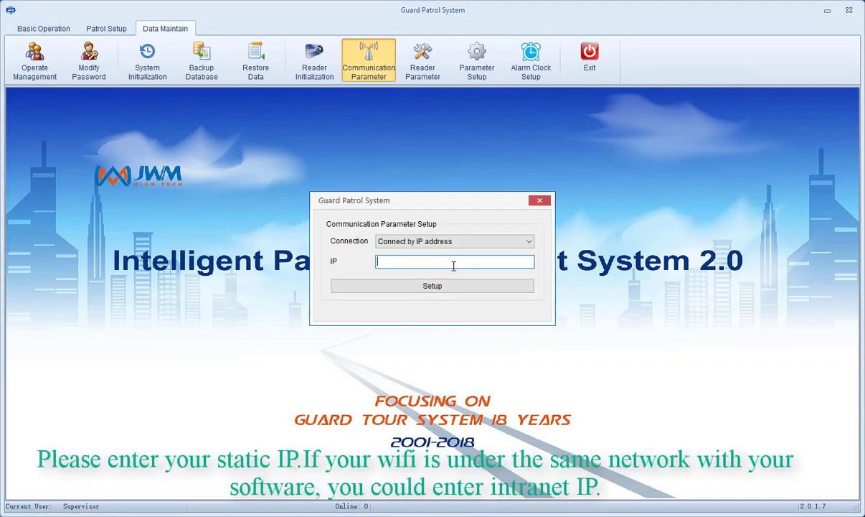
pyautogui.write('218.24.71.24')
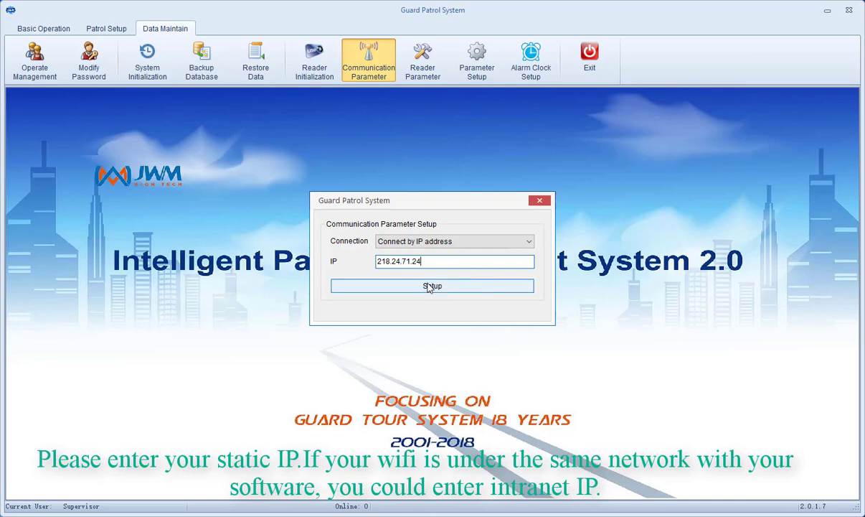
pyautogui.click(430, 285)
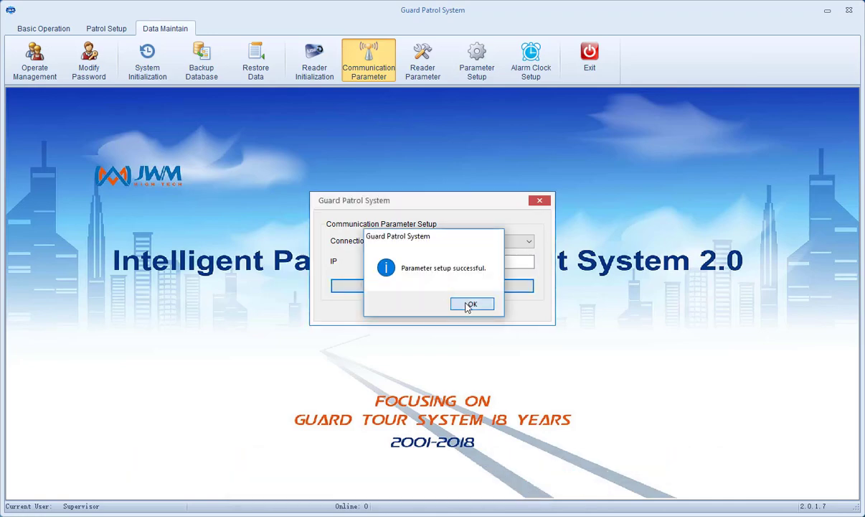
pyautogui.click(463, 303)
pyautogui.click(540, 201)
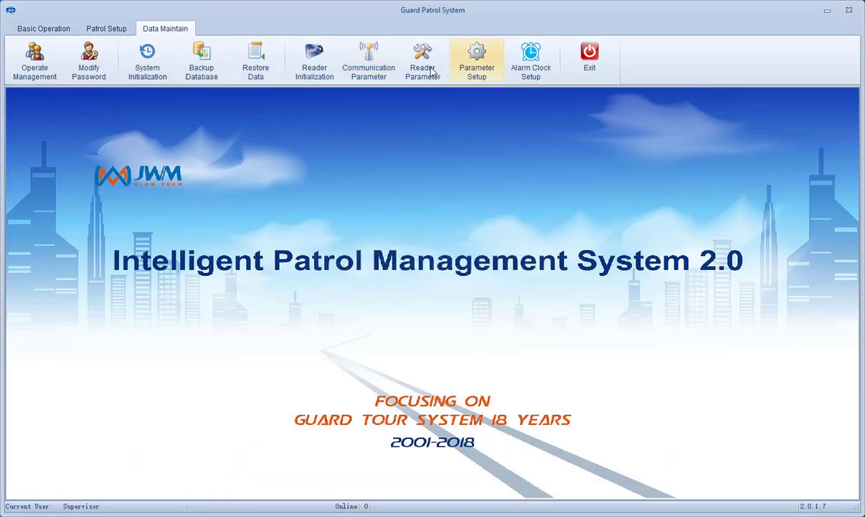
# Enter the Wi-Fi username SY-JWM00 and the Wi-Fi password in the reader parameters and apply the setup
pyautogui.click(428, 69)
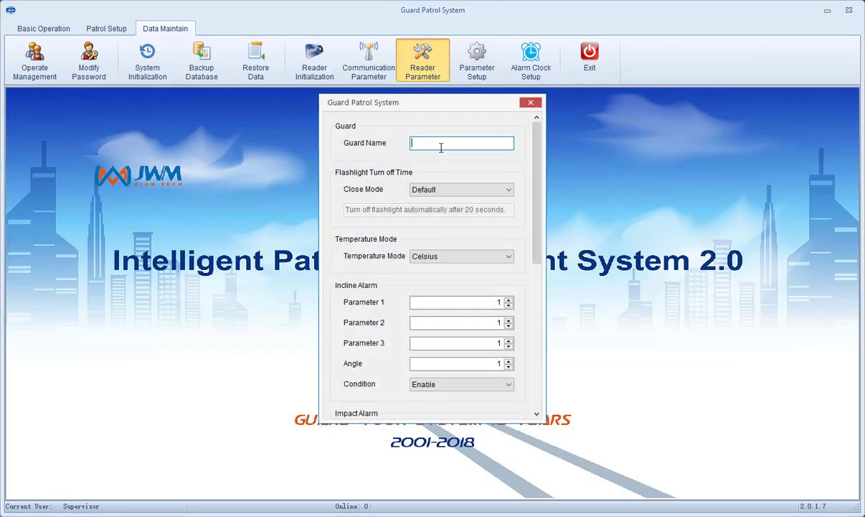
pyautogui.scroll(-5, 541, 286)
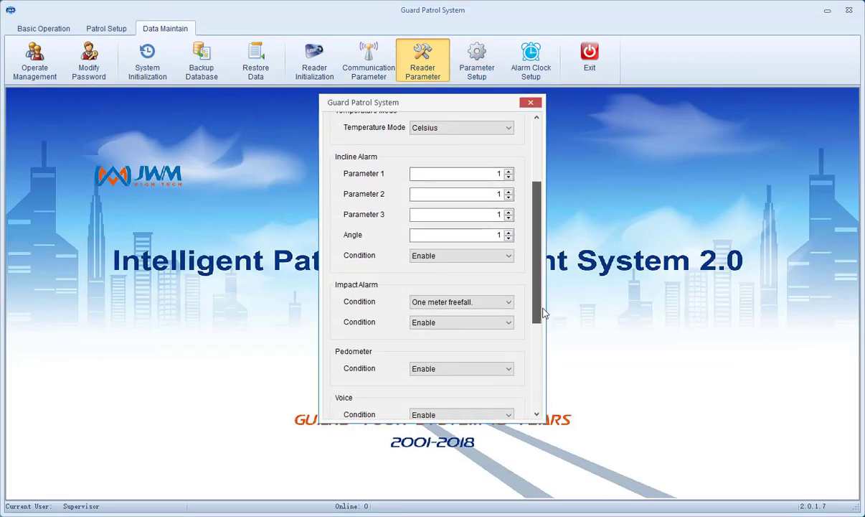
pyautogui.scroll(-2, 544, 324)
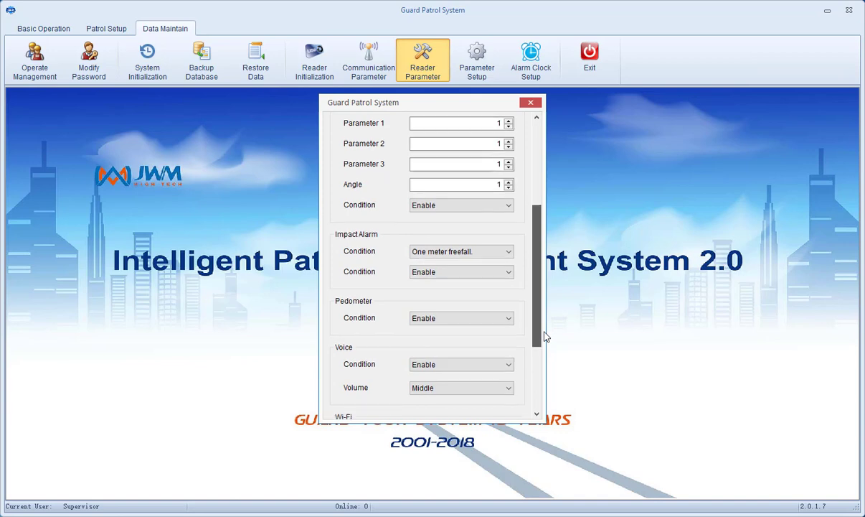
pyautogui.moveTo(544, 349); pyautogui.dragTo(548, 390)
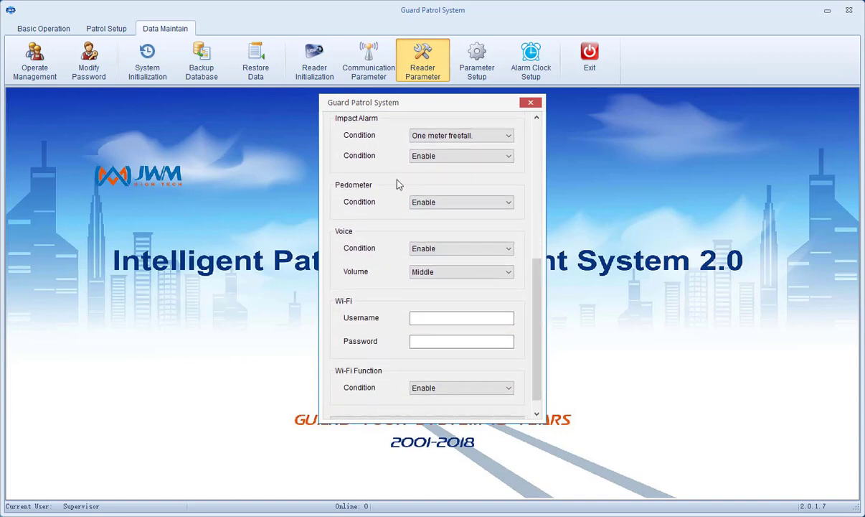
pyautogui.click(442, 316)
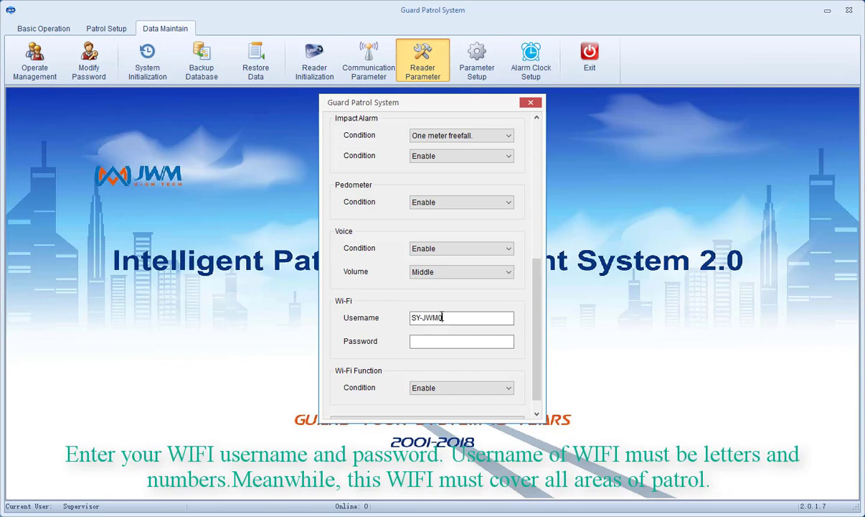
pyautogui.click(428, 343)
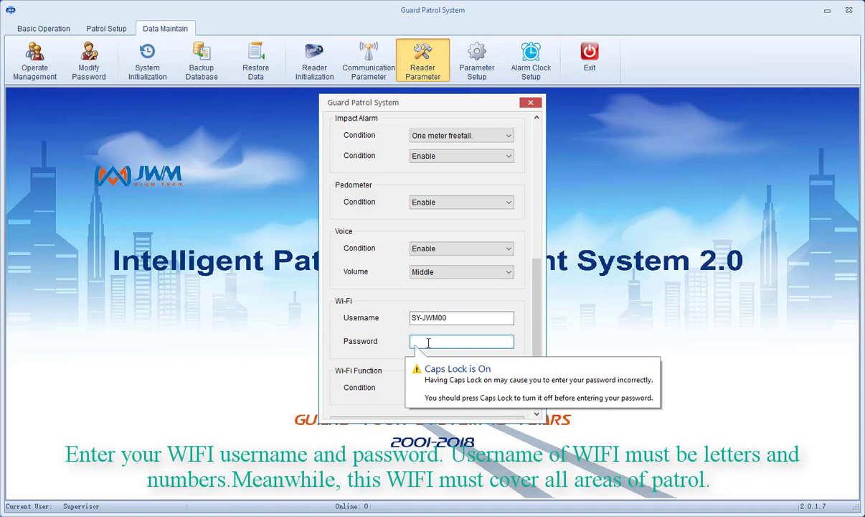
pyautogui.write('••')
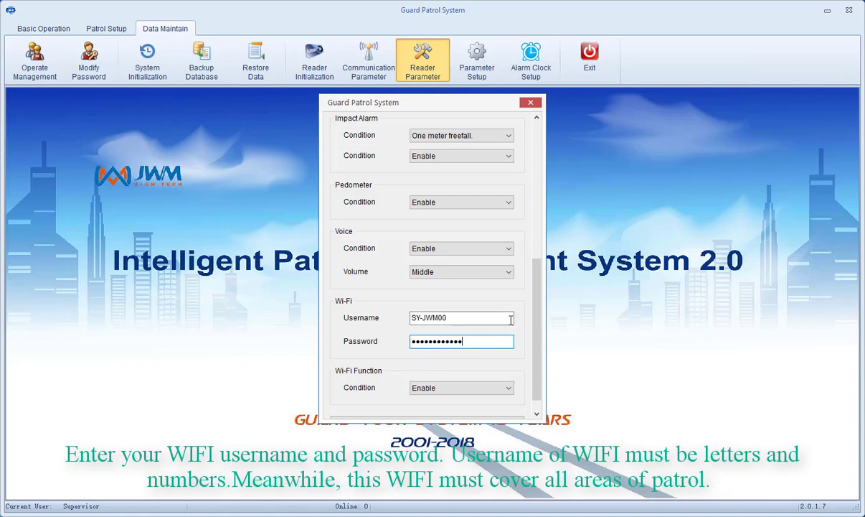
pyautogui.scroll(-1, 534, 318)
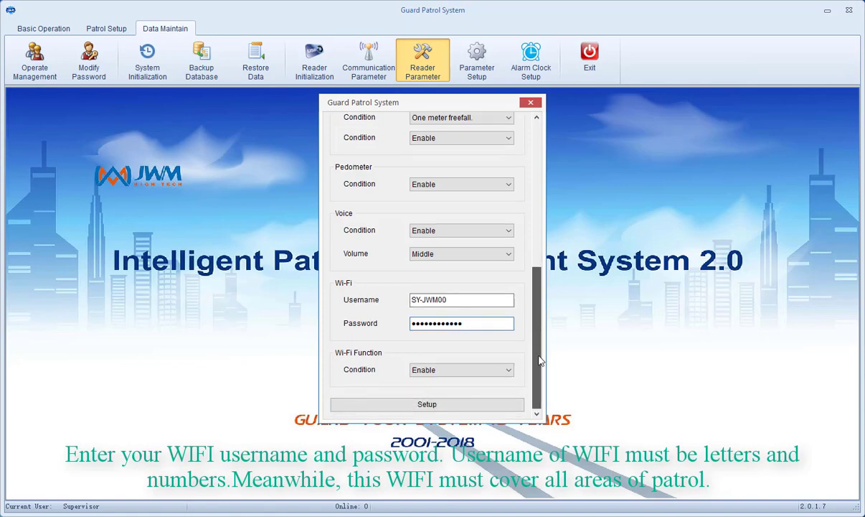
pyautogui.click(447, 407)
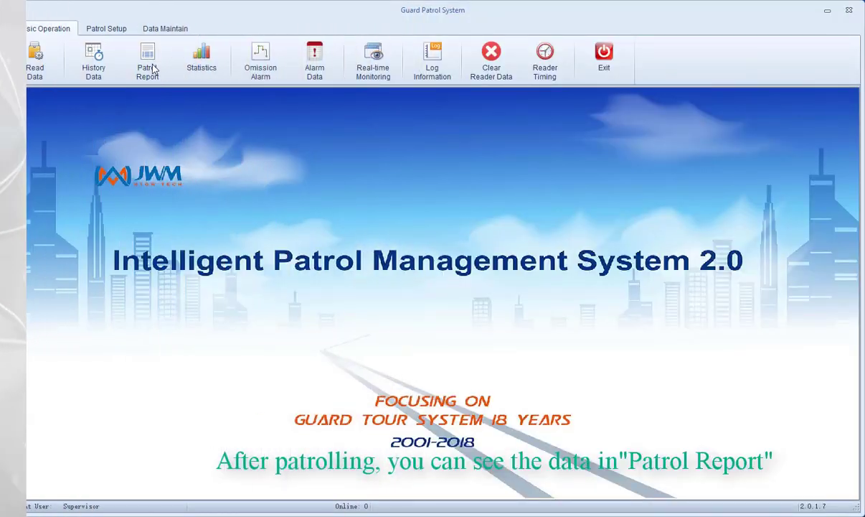
# Query the patrol report for JWM and examine the records of sites A to F in the 14:00 to 15:00 round
pyautogui.click(148, 65)
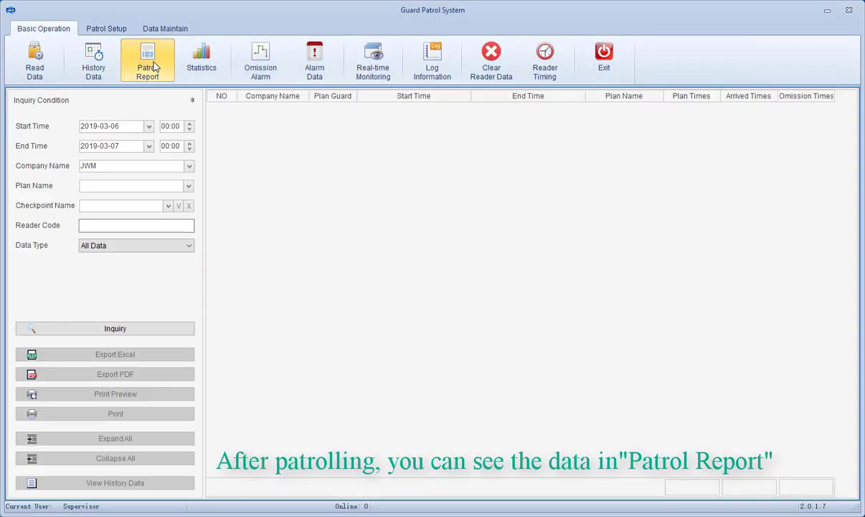
pyautogui.click(130, 333)
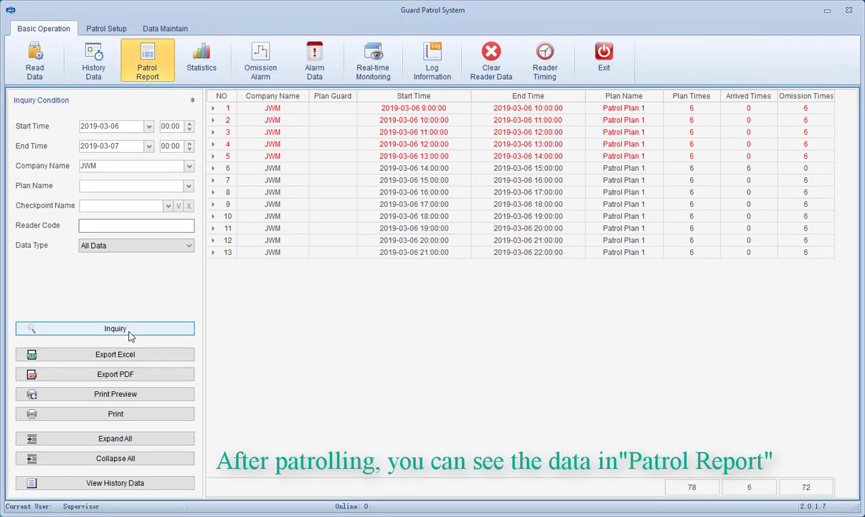
pyautogui.click(213, 168)
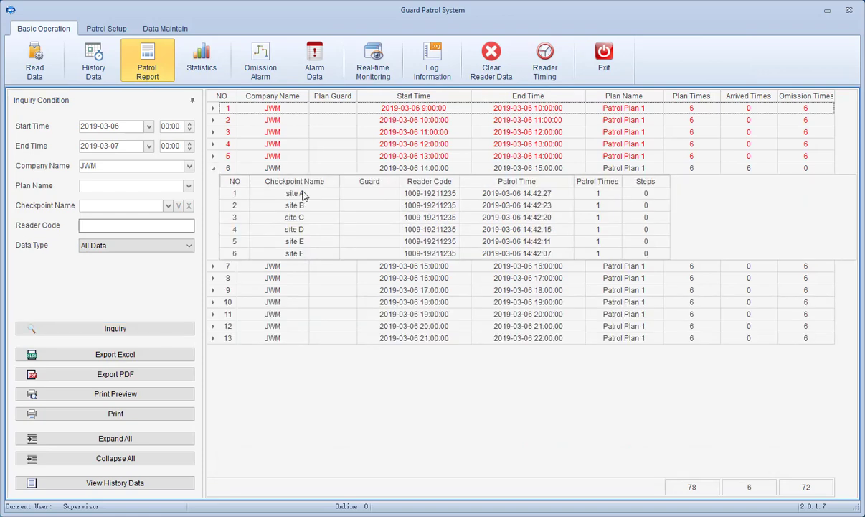
pyautogui.click(593, 193)
pyautogui.click(593, 206)
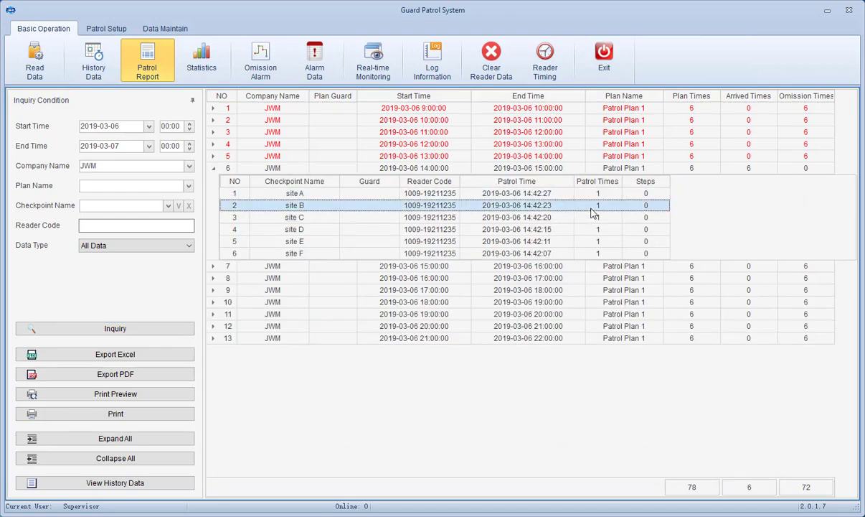
pyautogui.click(593, 218)
pyautogui.click(593, 229)
pyautogui.click(592, 241)
pyautogui.click(593, 253)
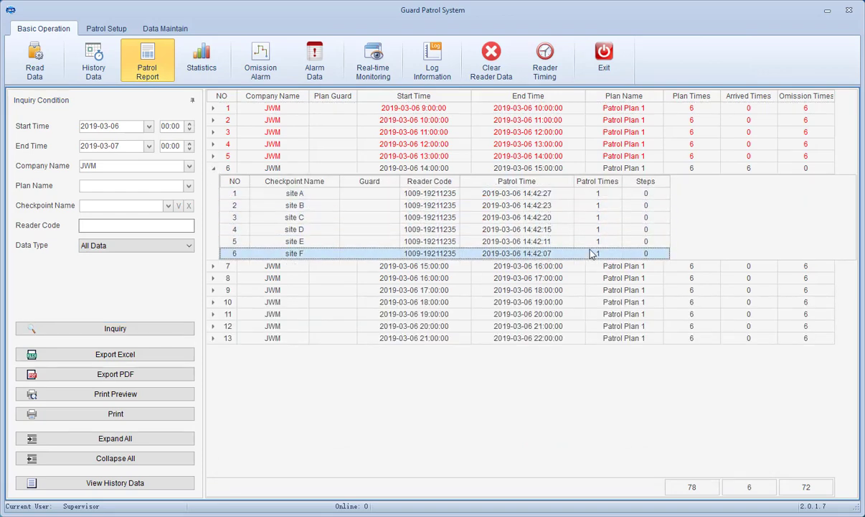